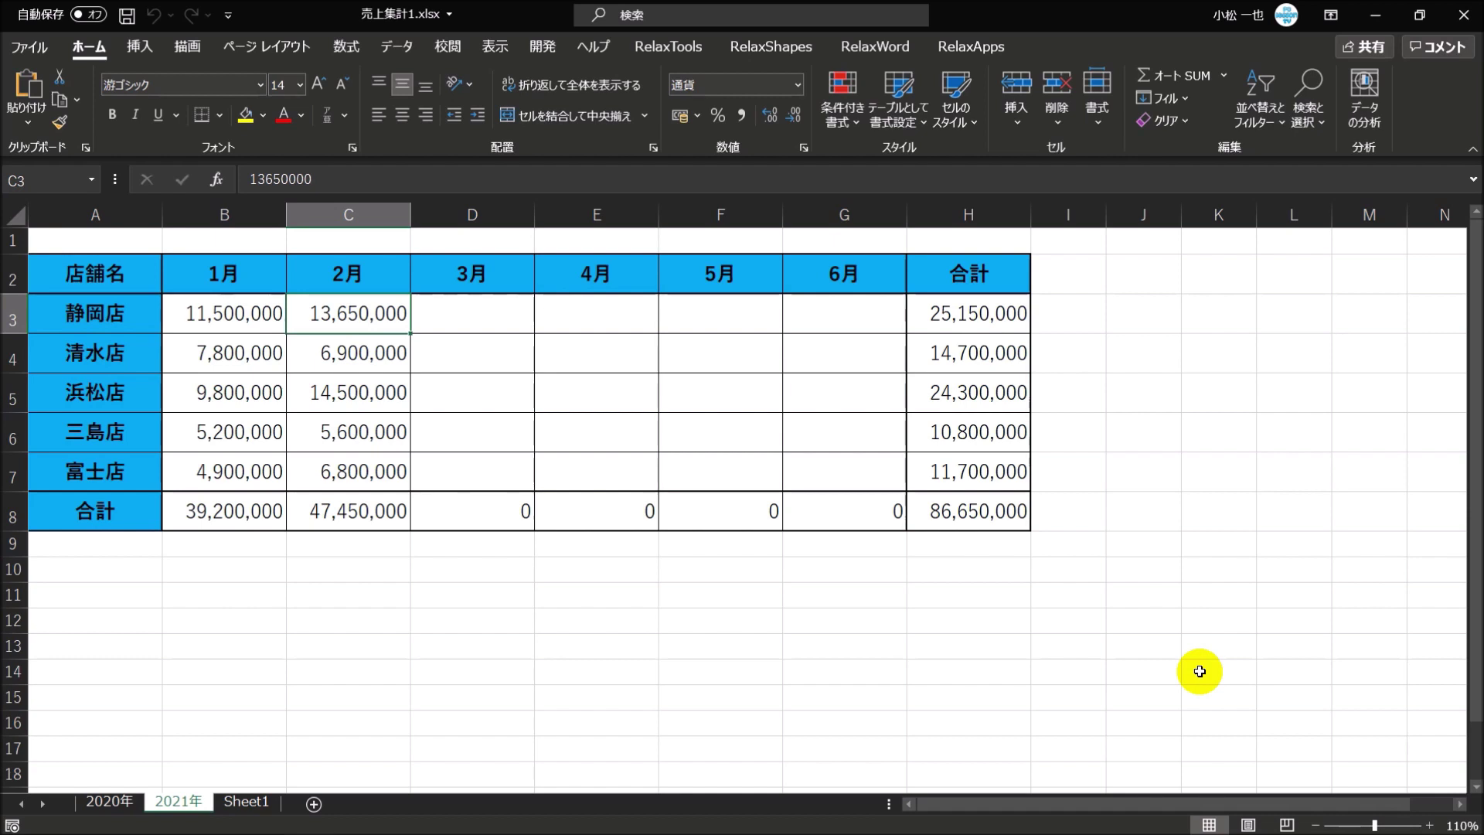
- Step along row 3 to June, then set Excel's Advanced option so Enter moves the selection right (右)
key(Right)
key(Right)
key(Right)
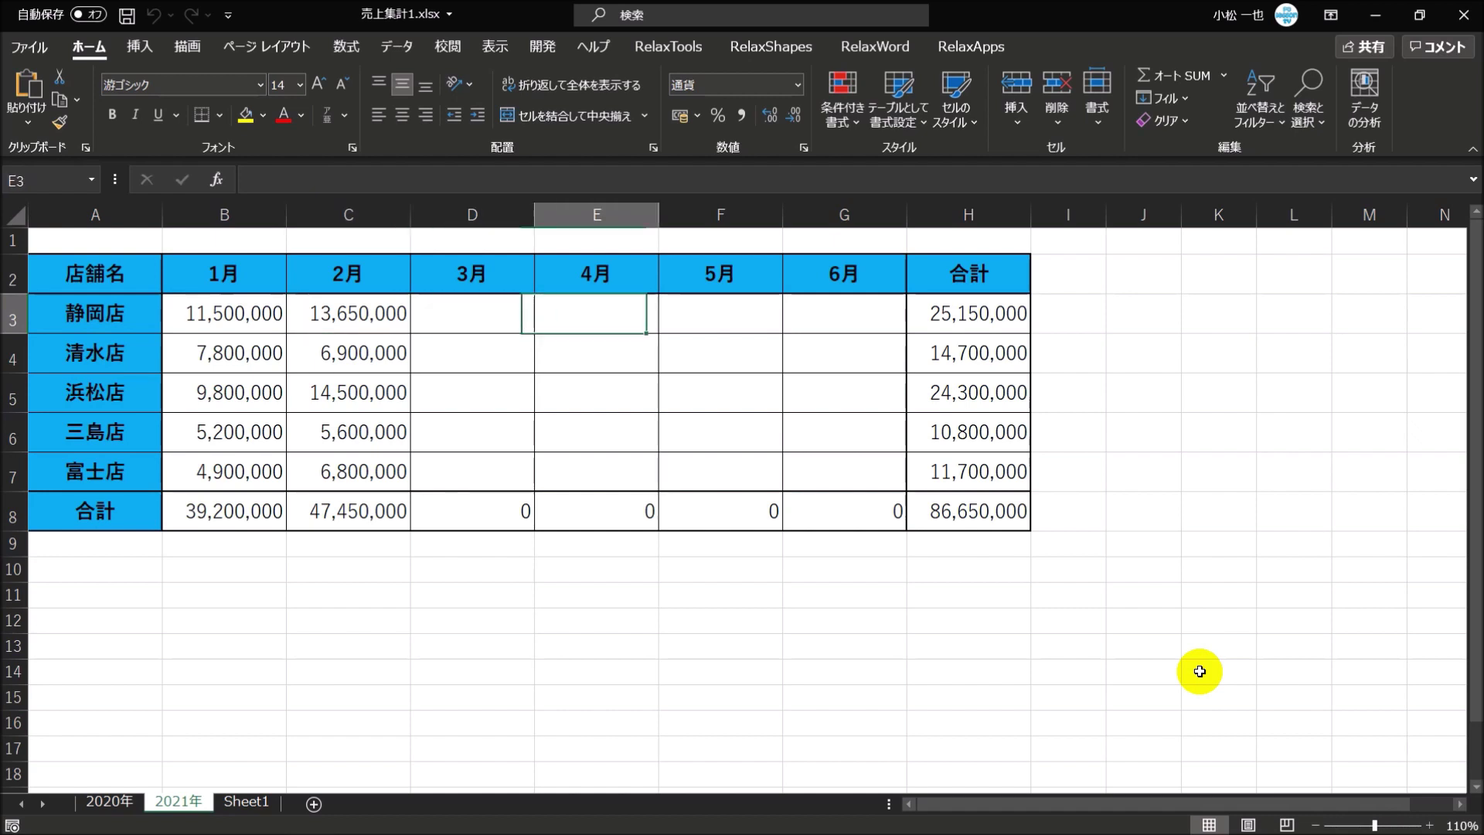
key(Right)
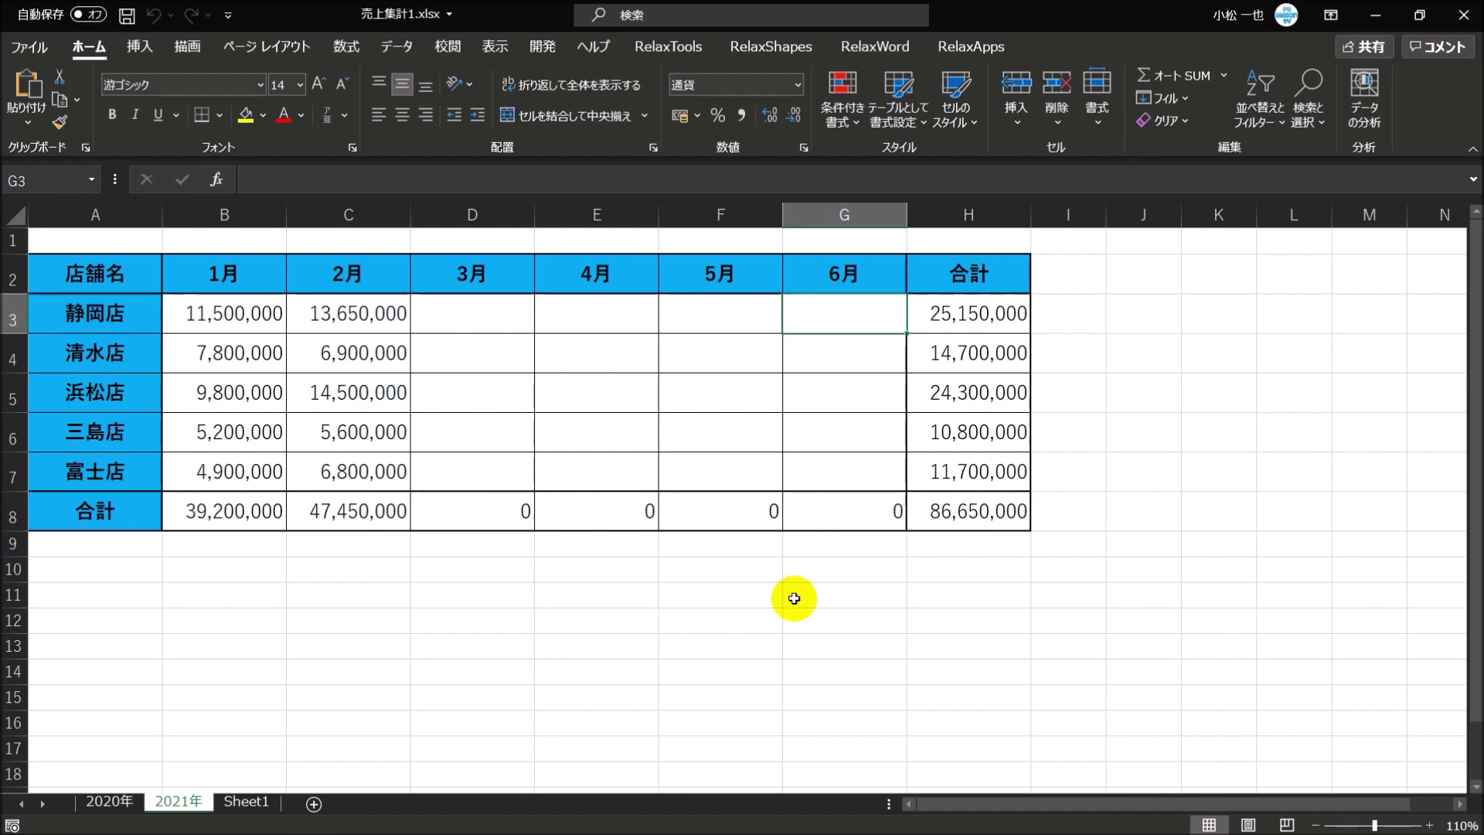
click(42, 53)
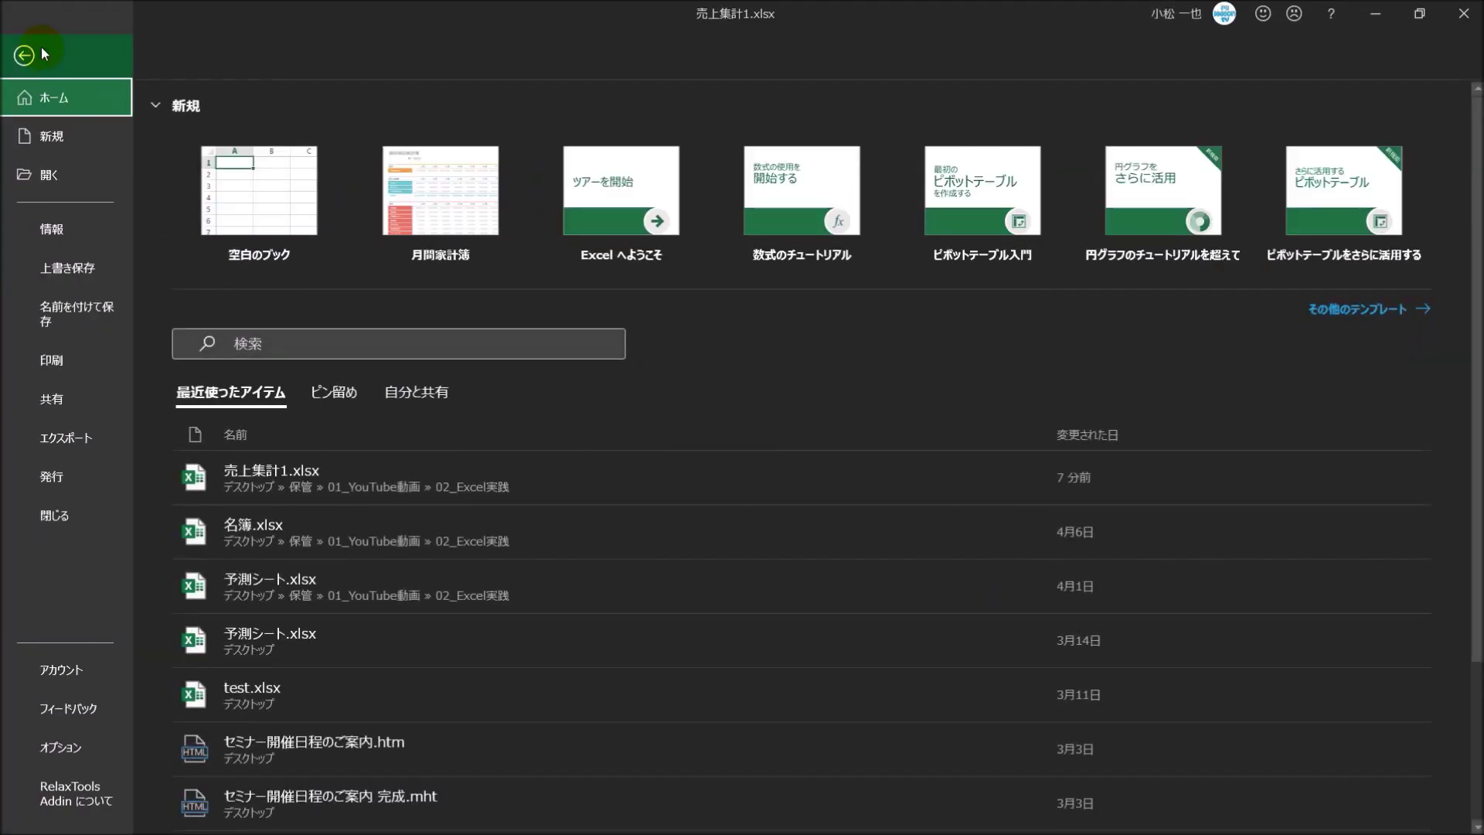
click(65, 749)
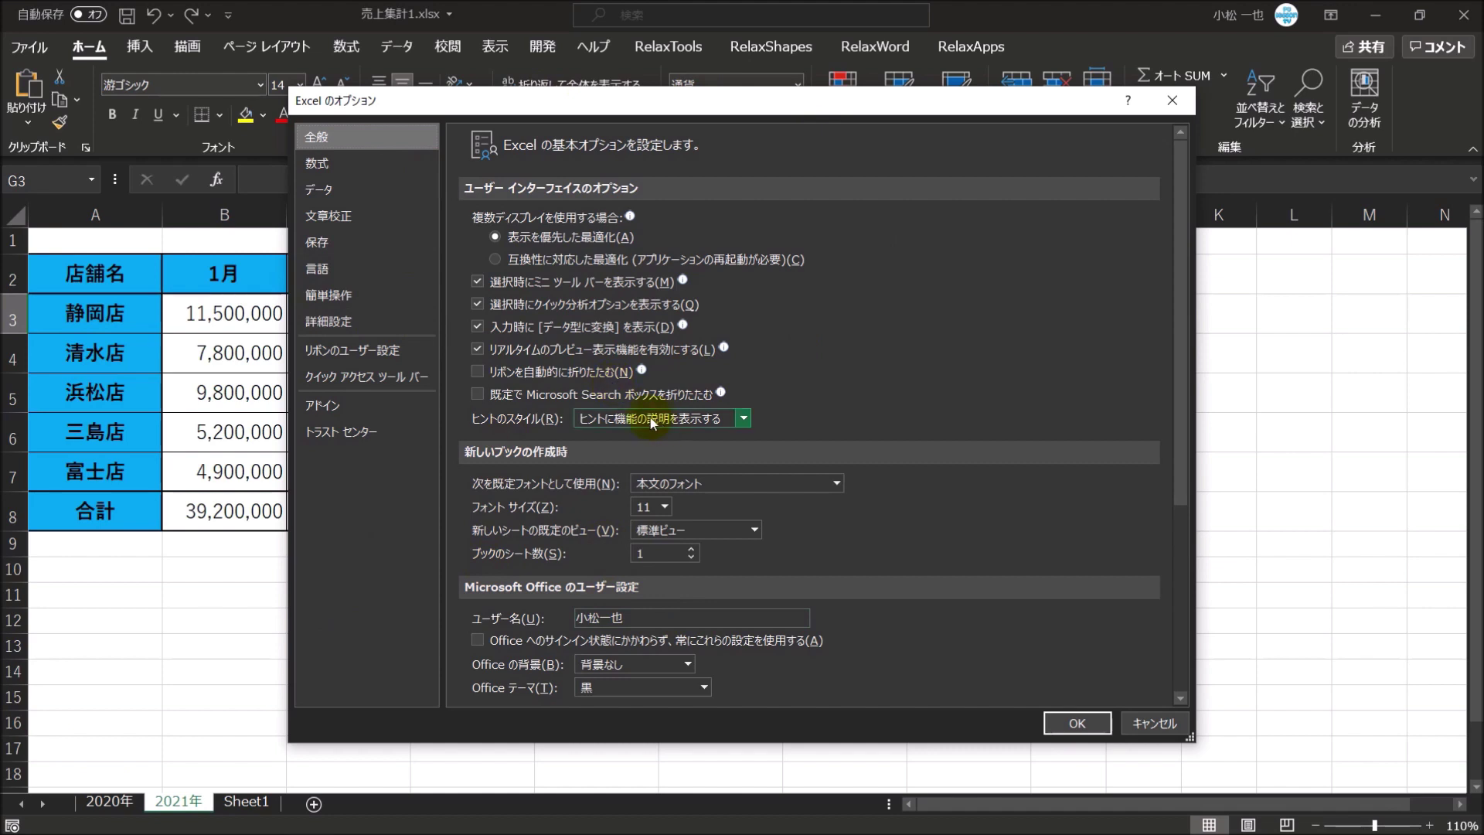
click(368, 324)
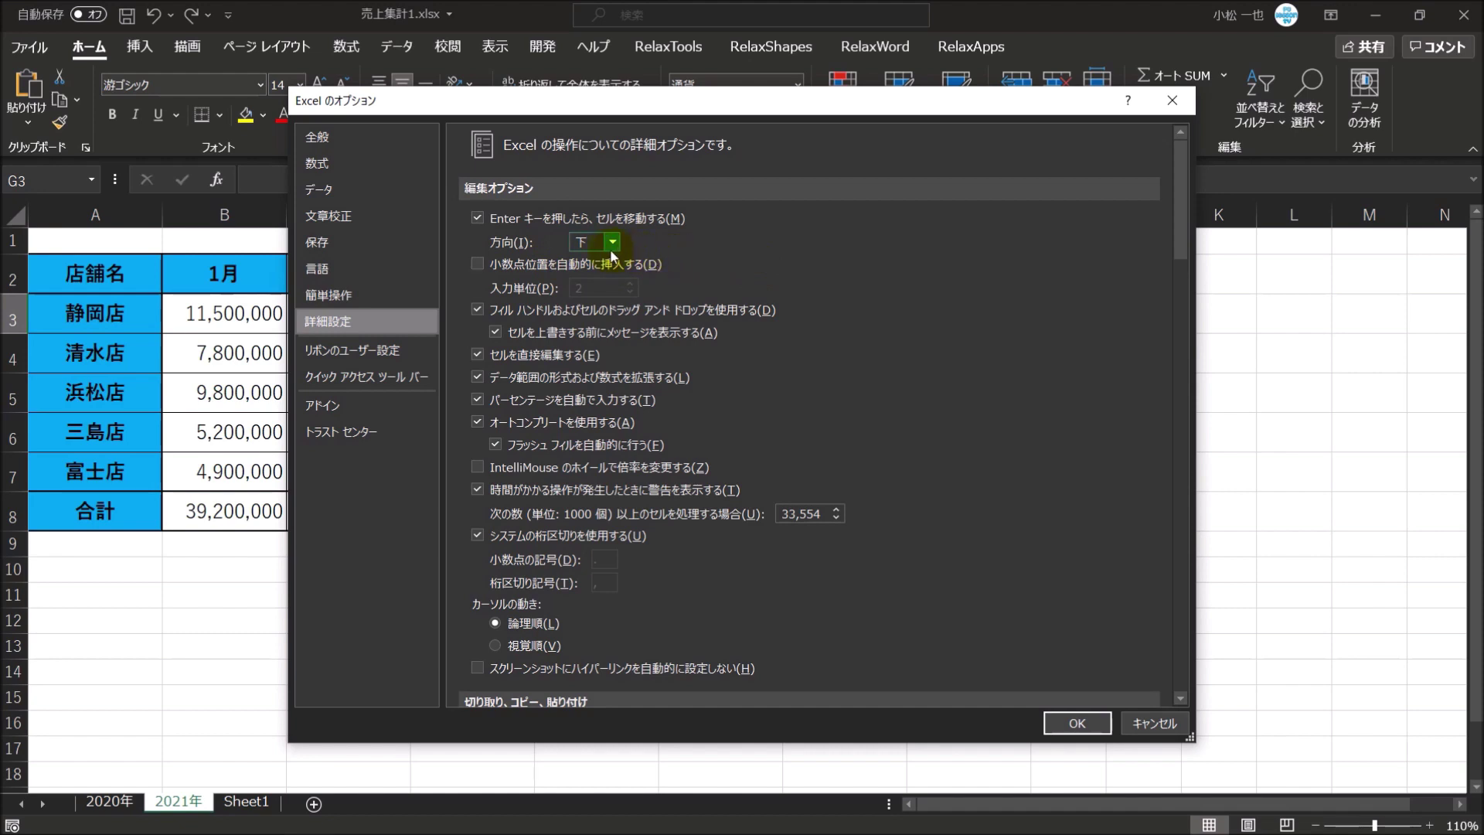
click(612, 244)
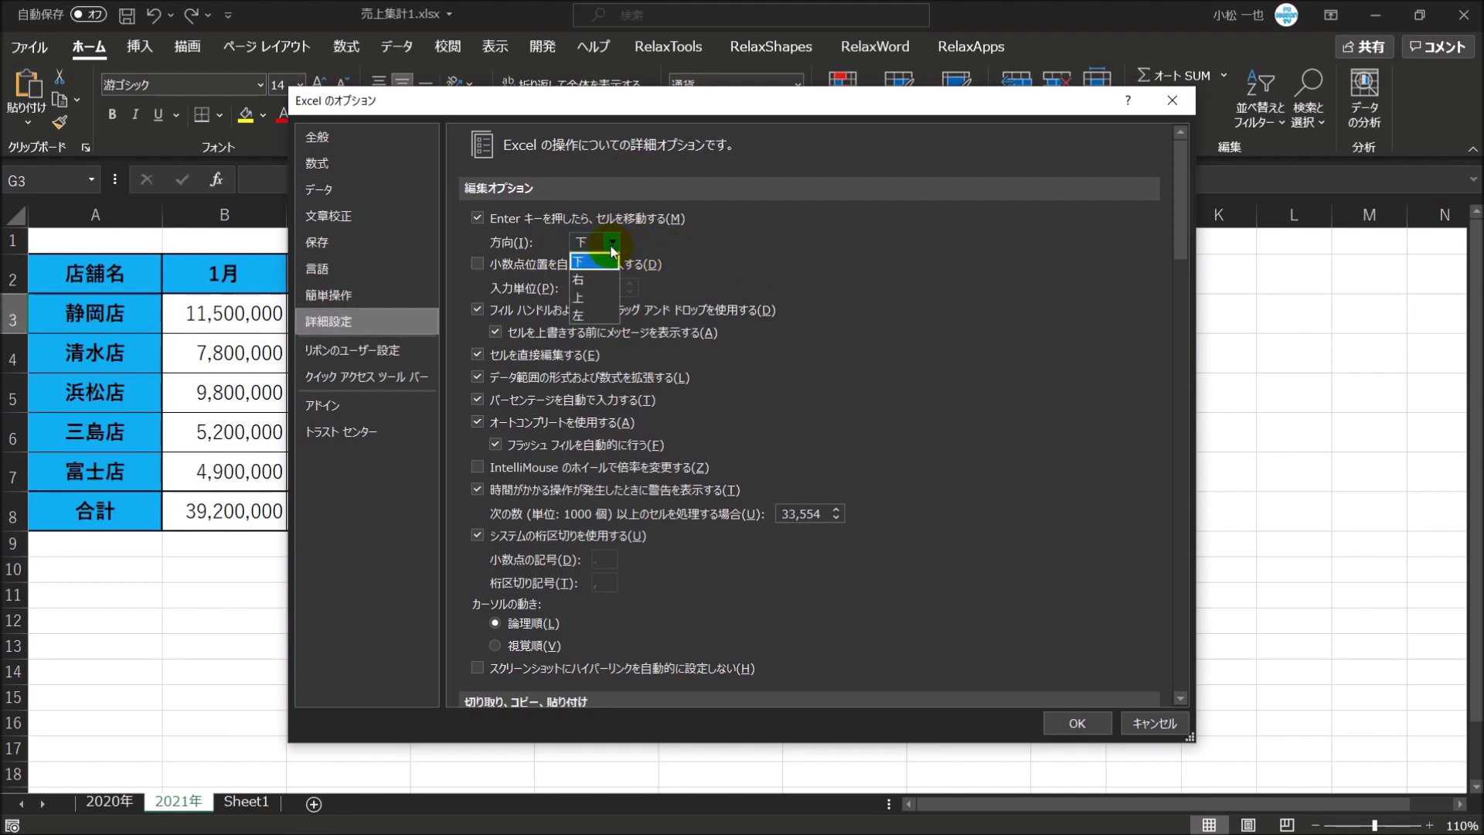
click(596, 281)
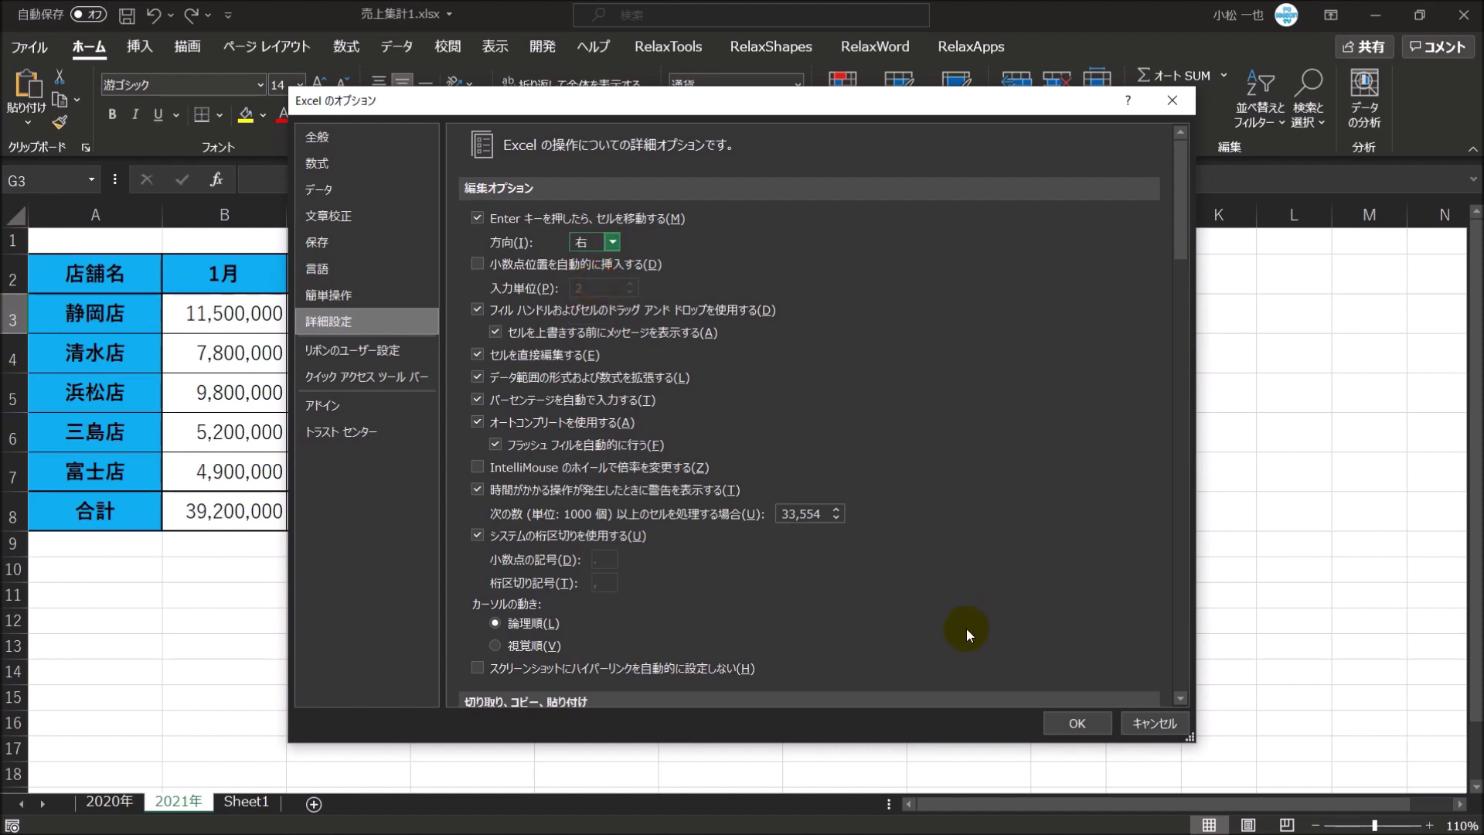
click(1077, 723)
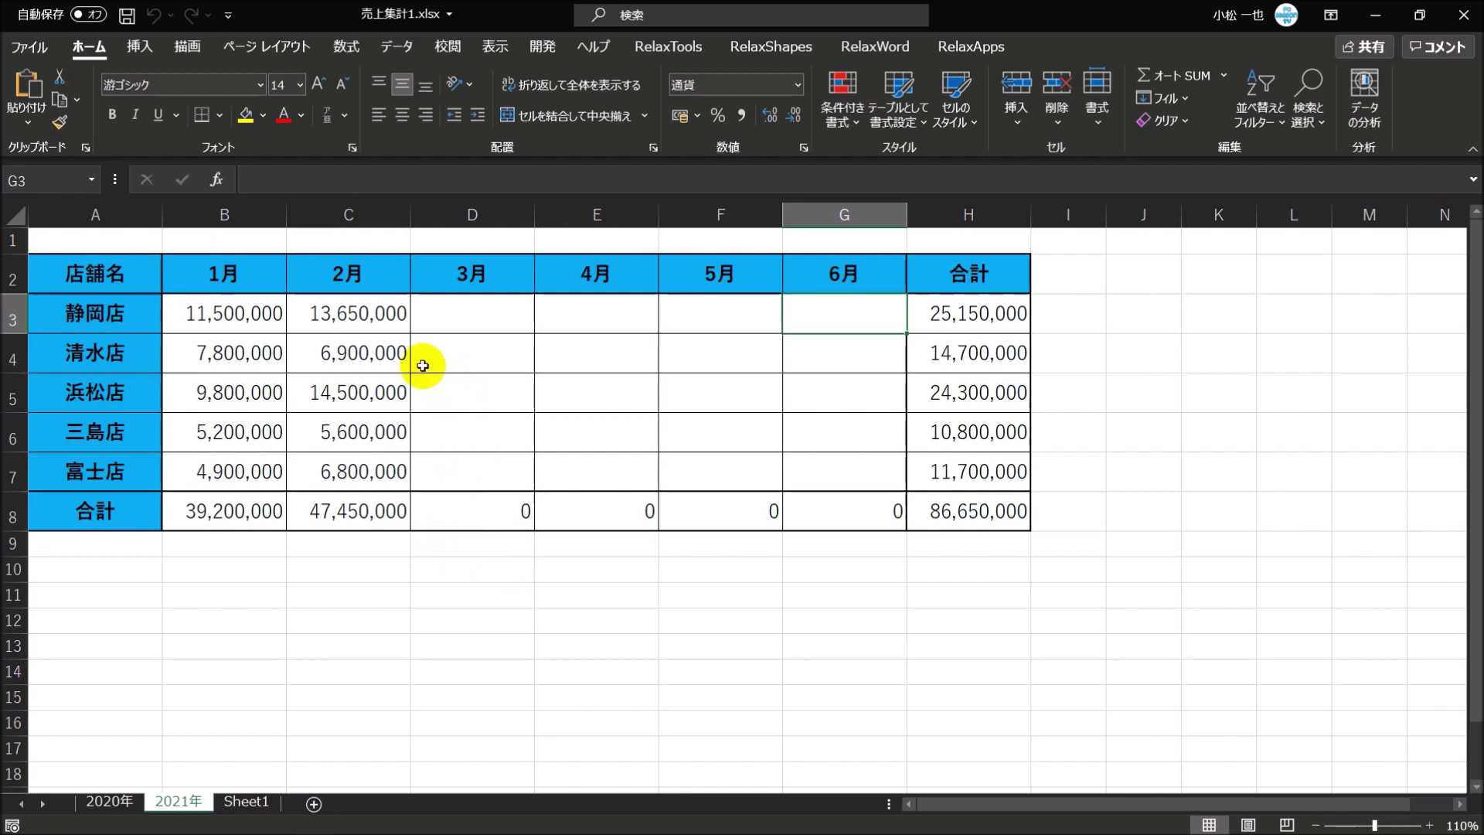
click(358, 314)
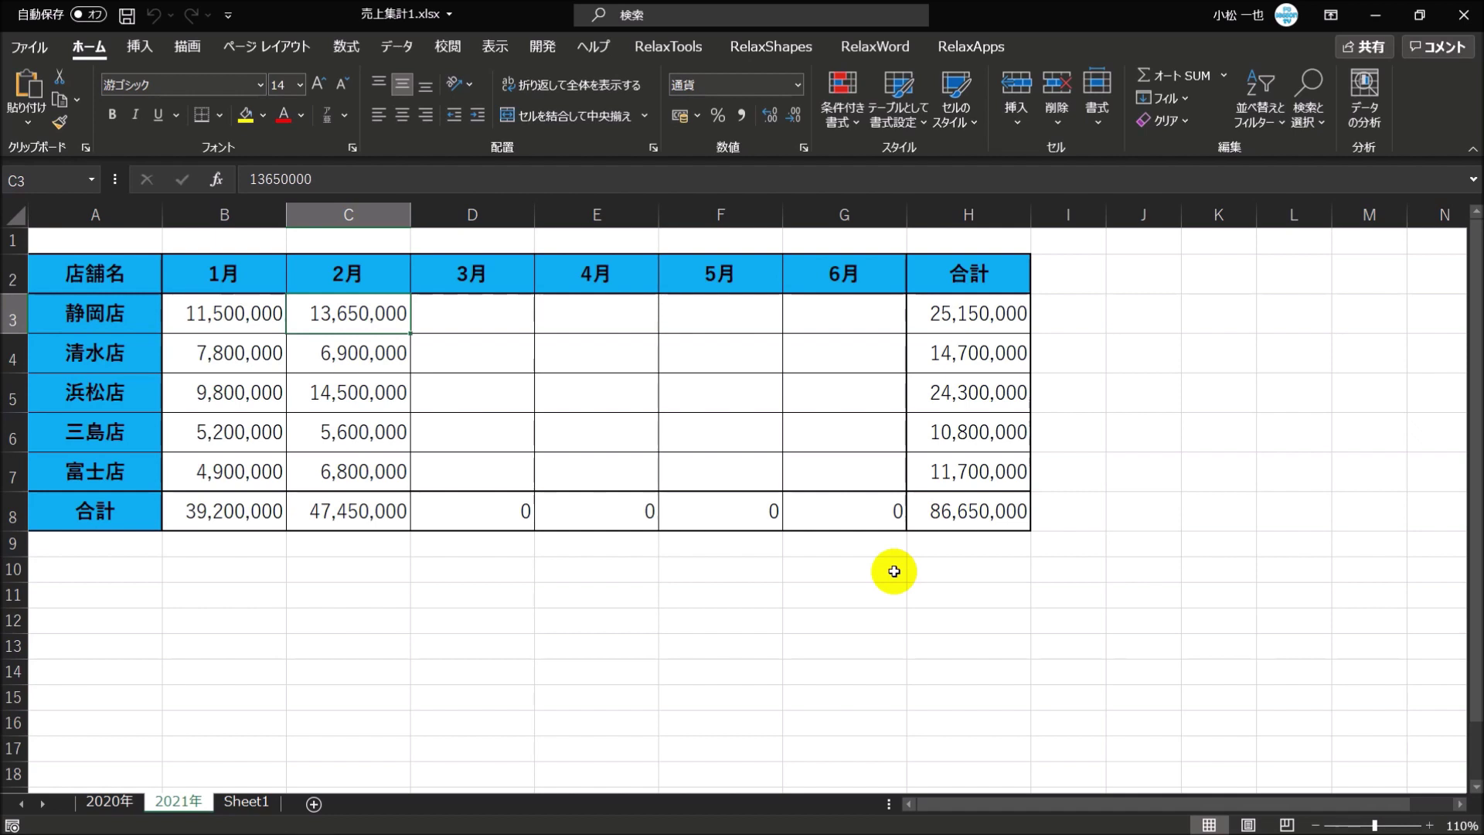
key(Right)
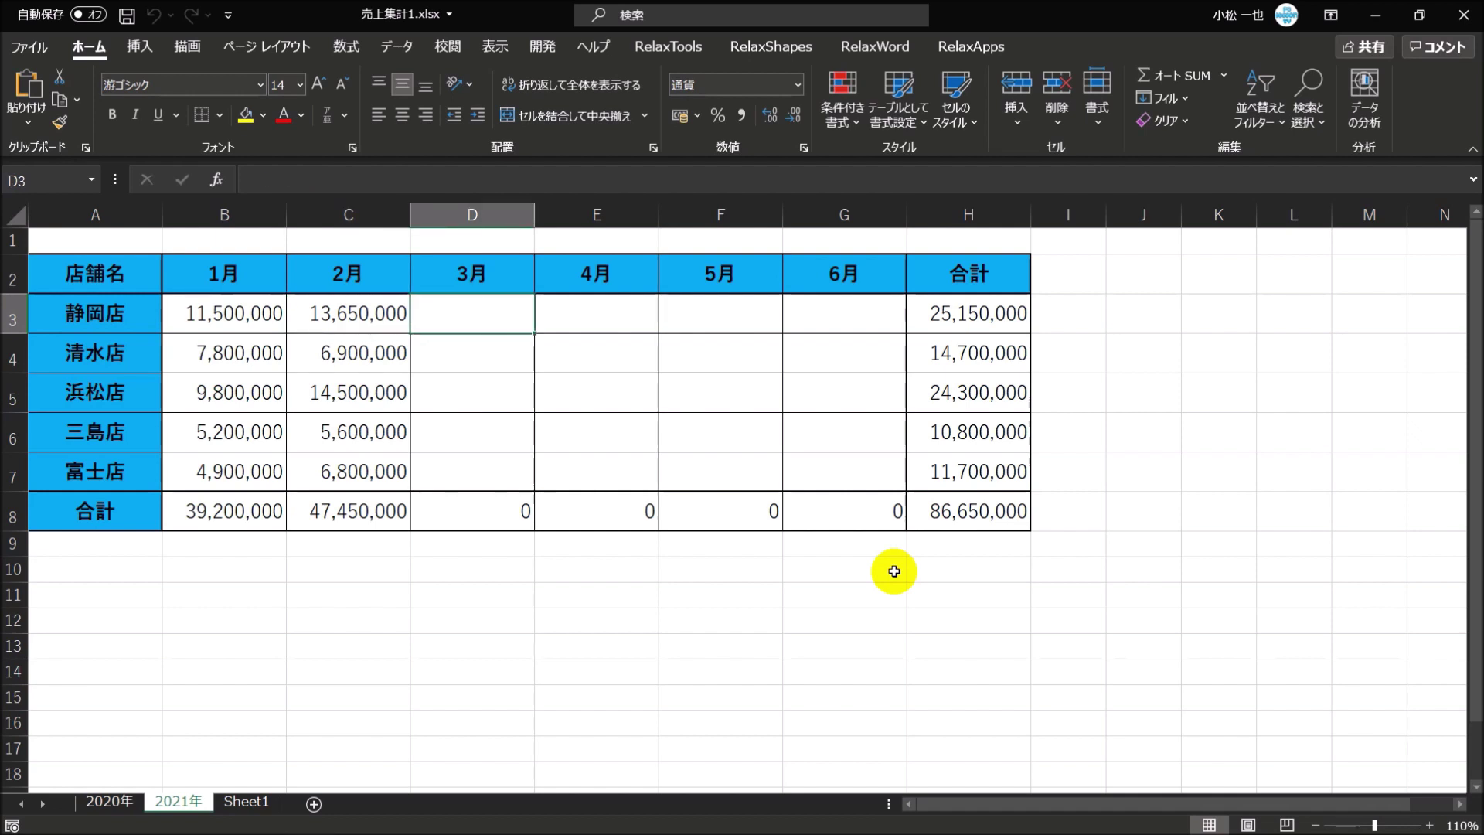
key(Right)
key(Right)
key(Right)
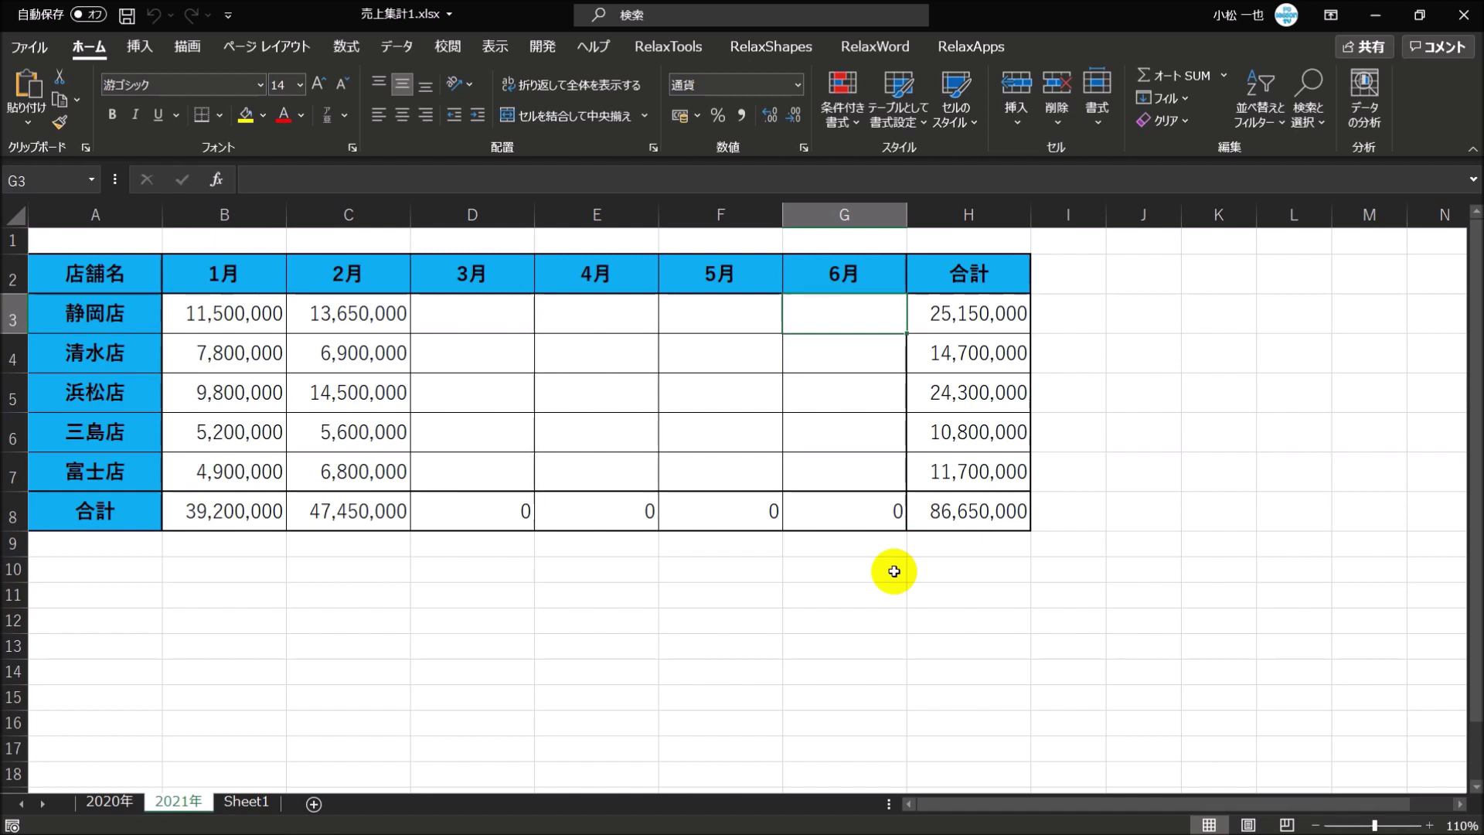
key(Left)
key(Left)
key(Left)
key(Left)
key(Left)
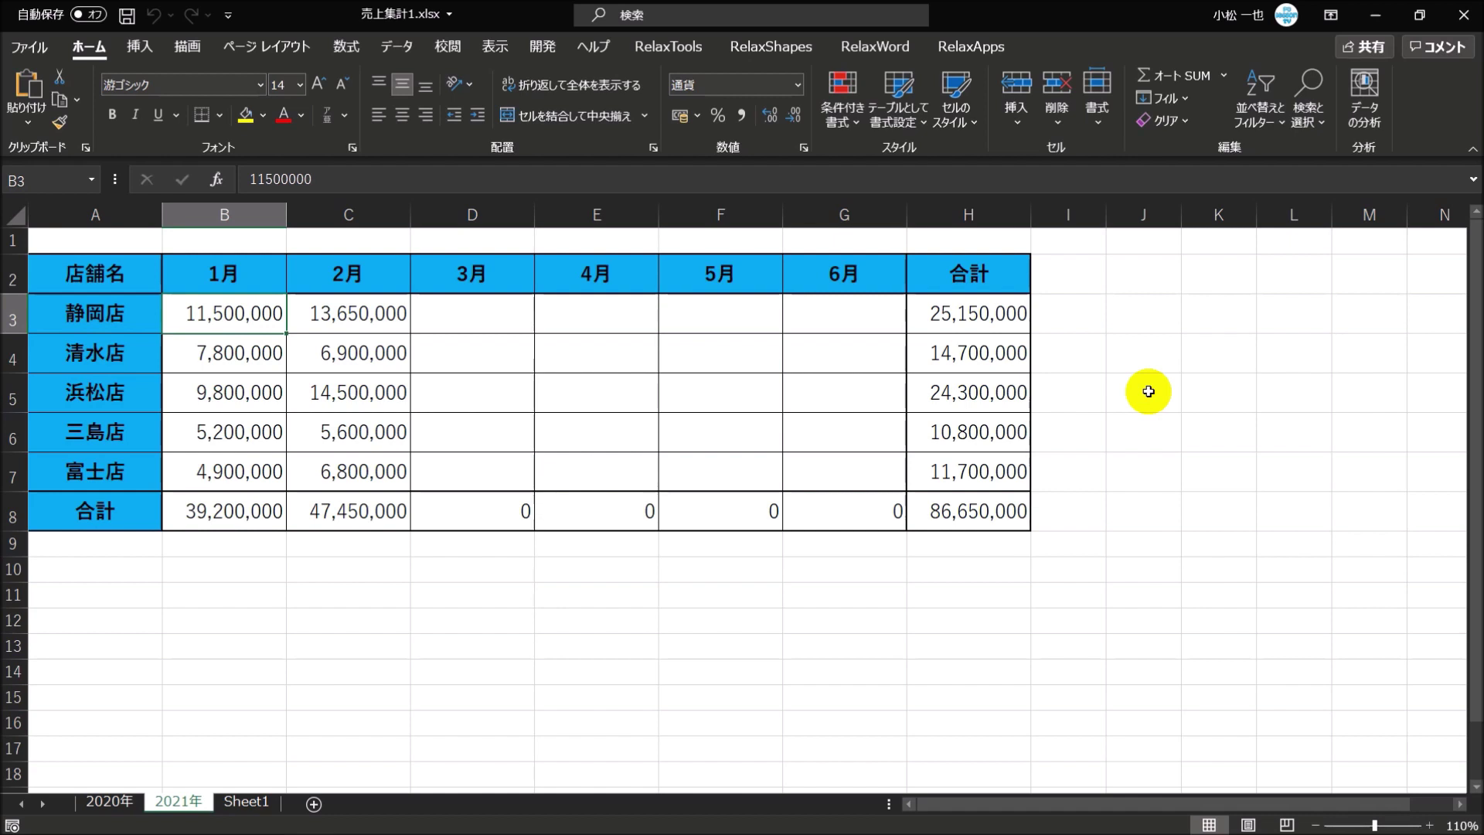
click(470, 309)
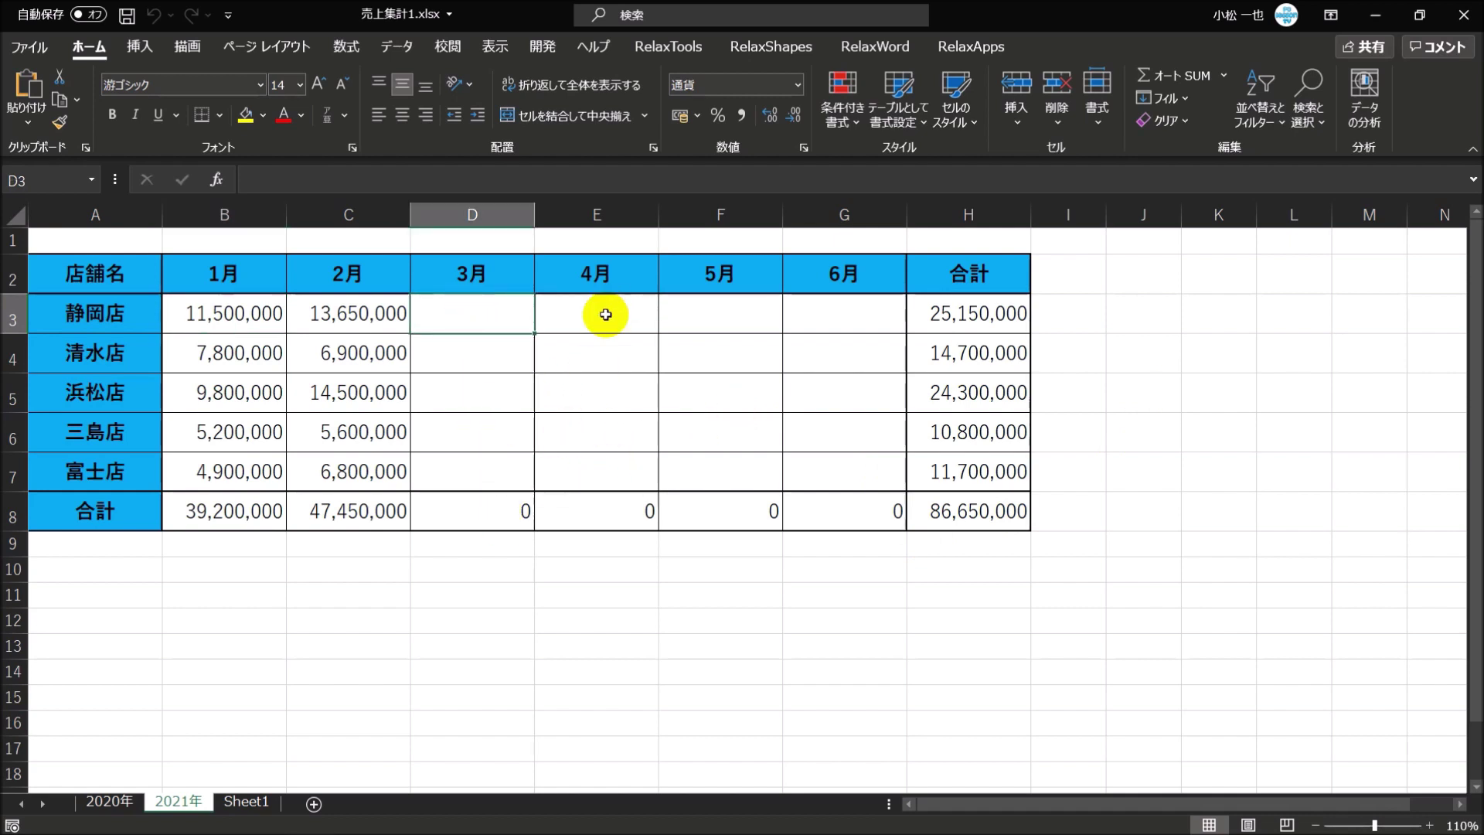
click(867, 471)
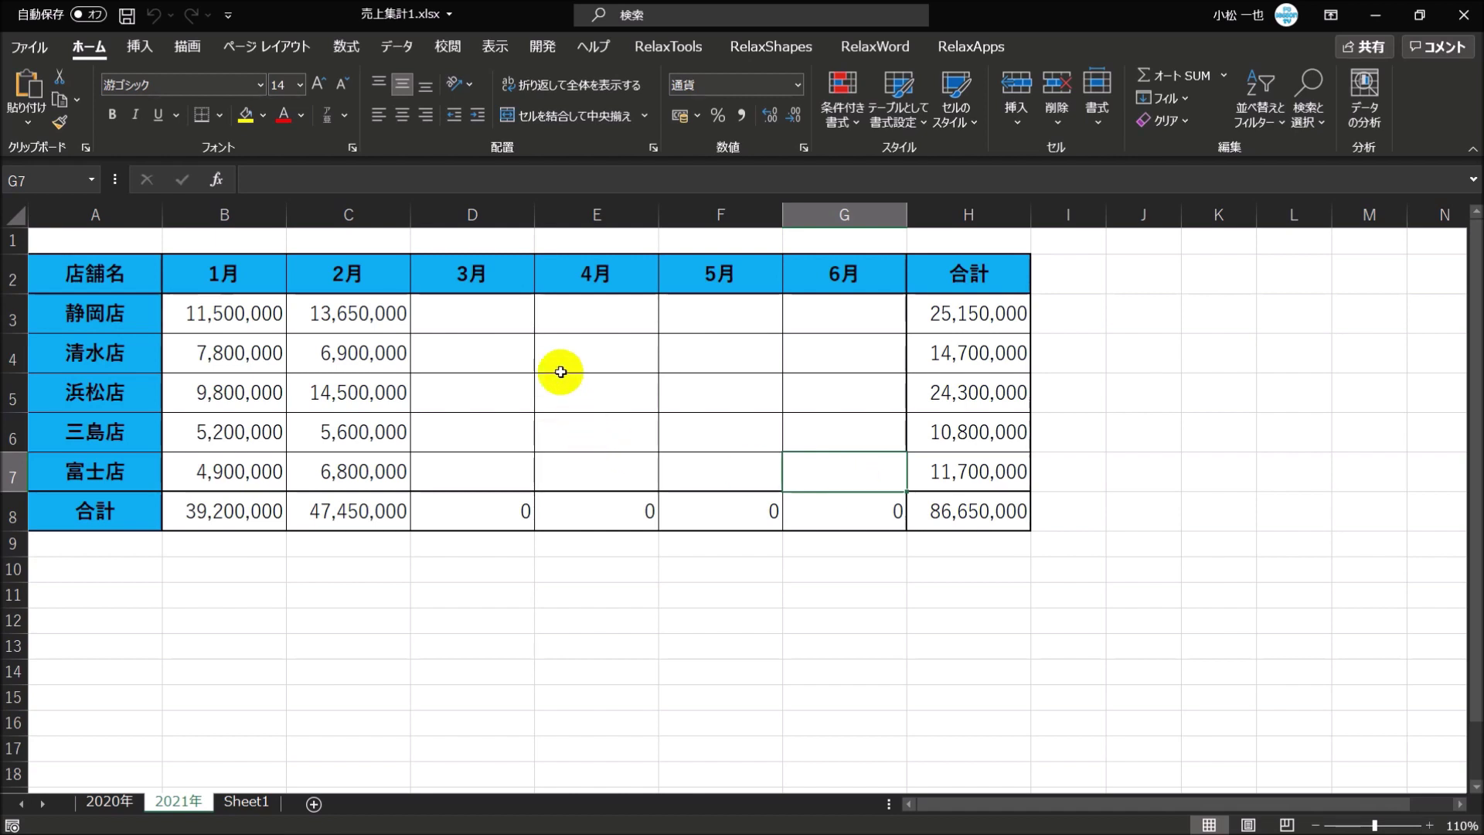
- Select D3:G7 and enter 1 in each March cell, D3 through D7
drag(480, 309, 830, 469)
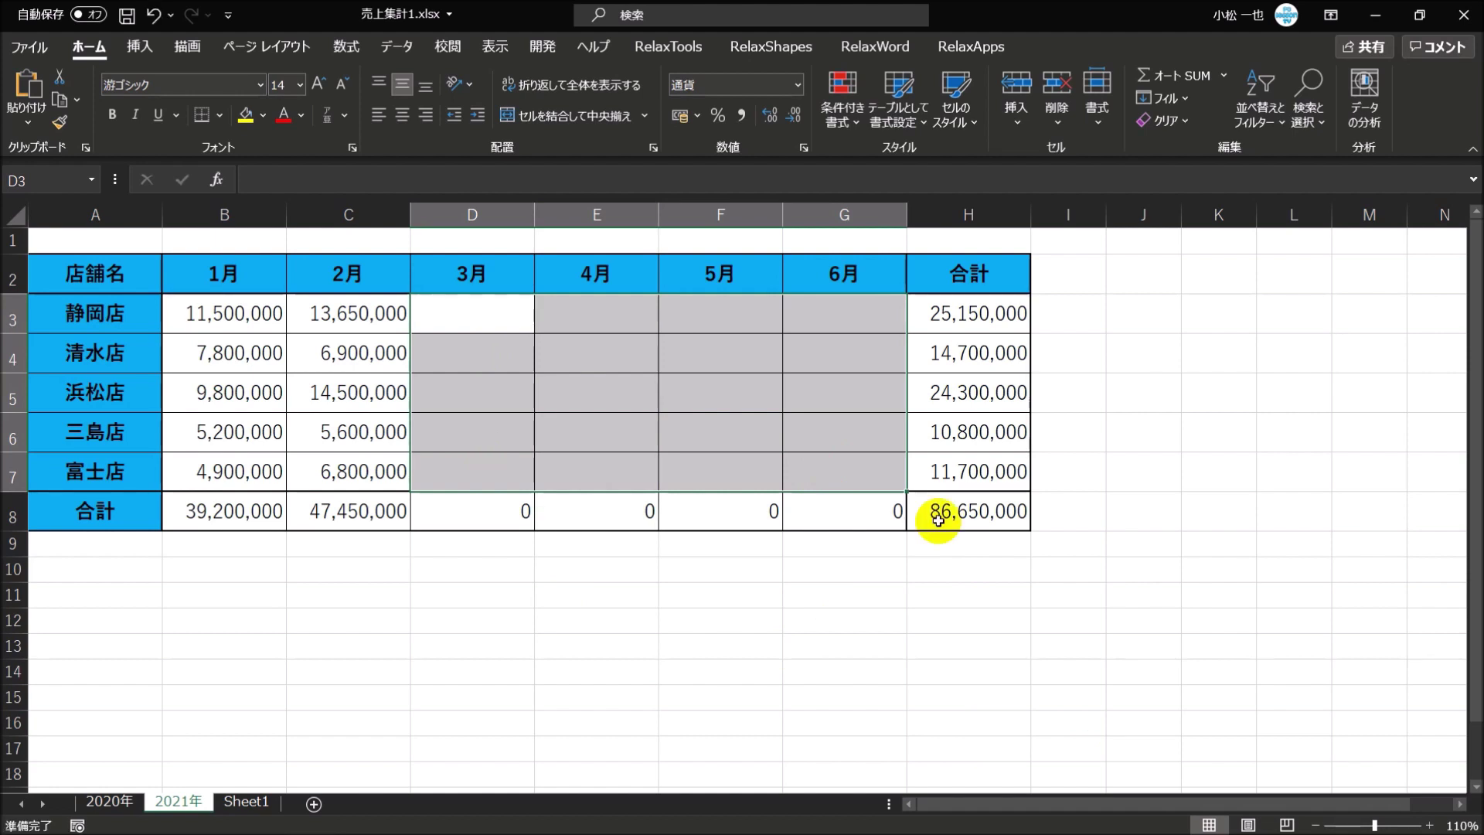
text(1)
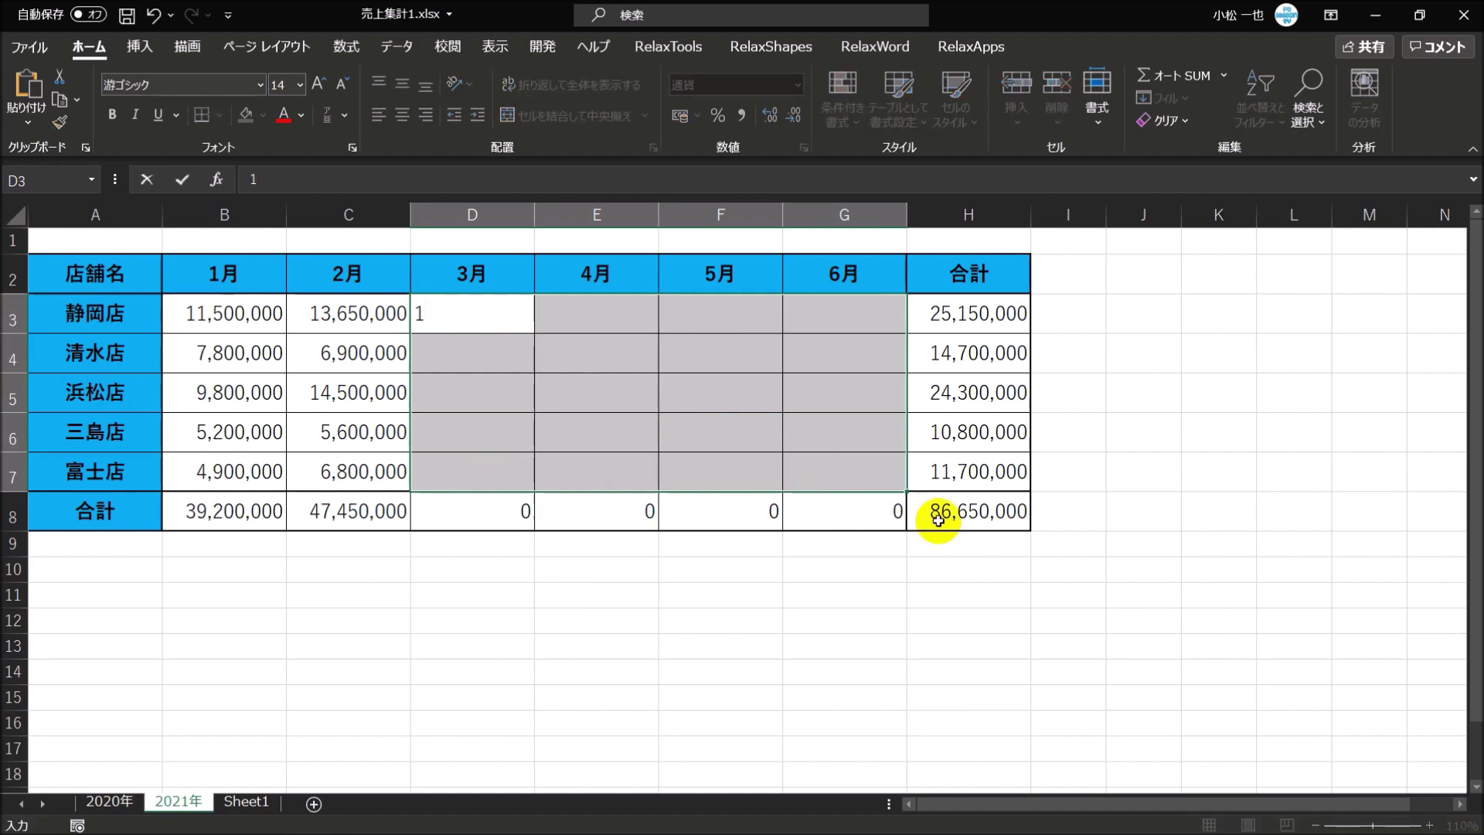
key(Return)
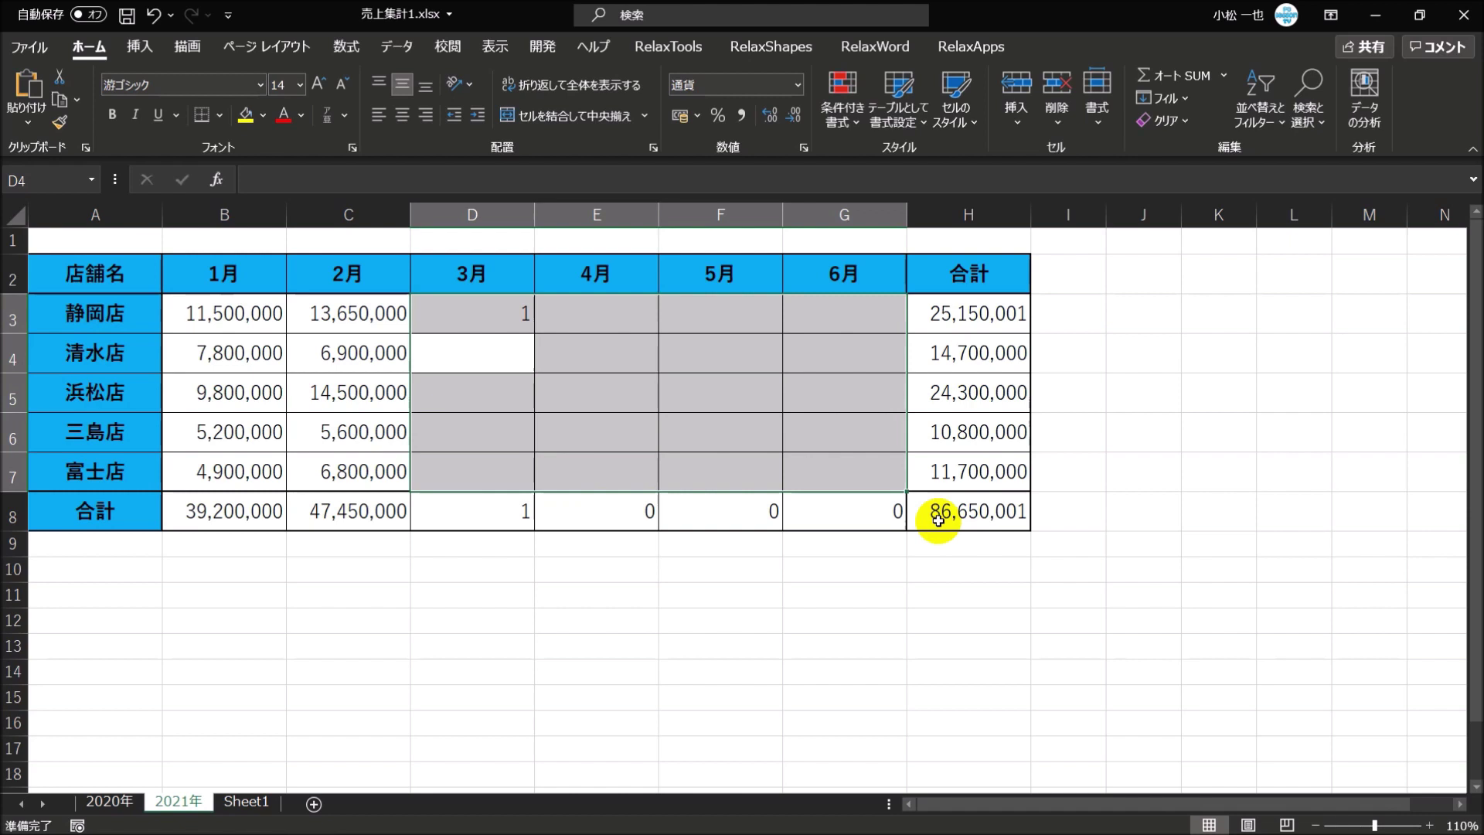
text(1)
key(Return)
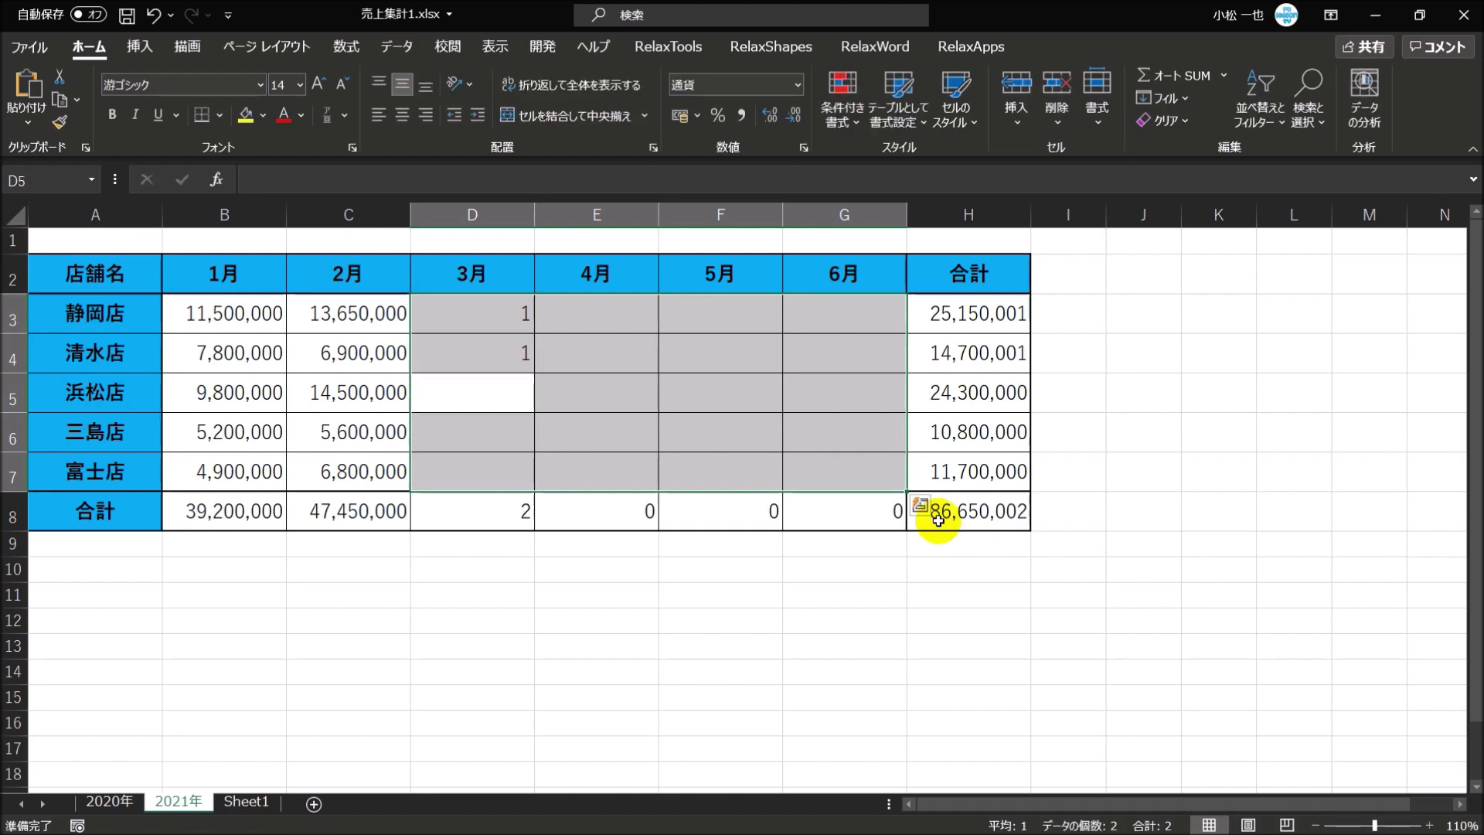
text(1)
key(Return)
text(1)
key(Return)
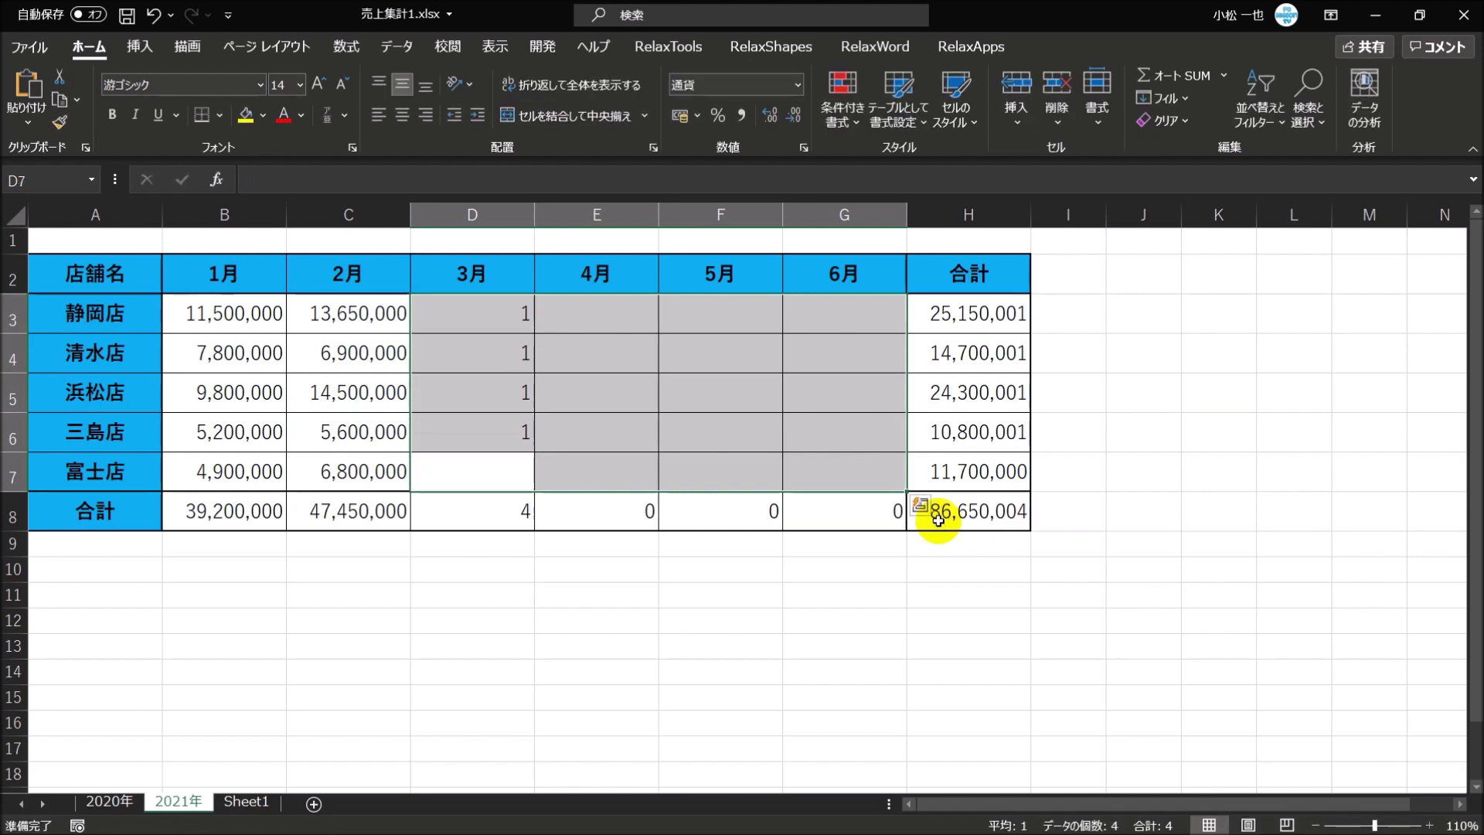
text(1)
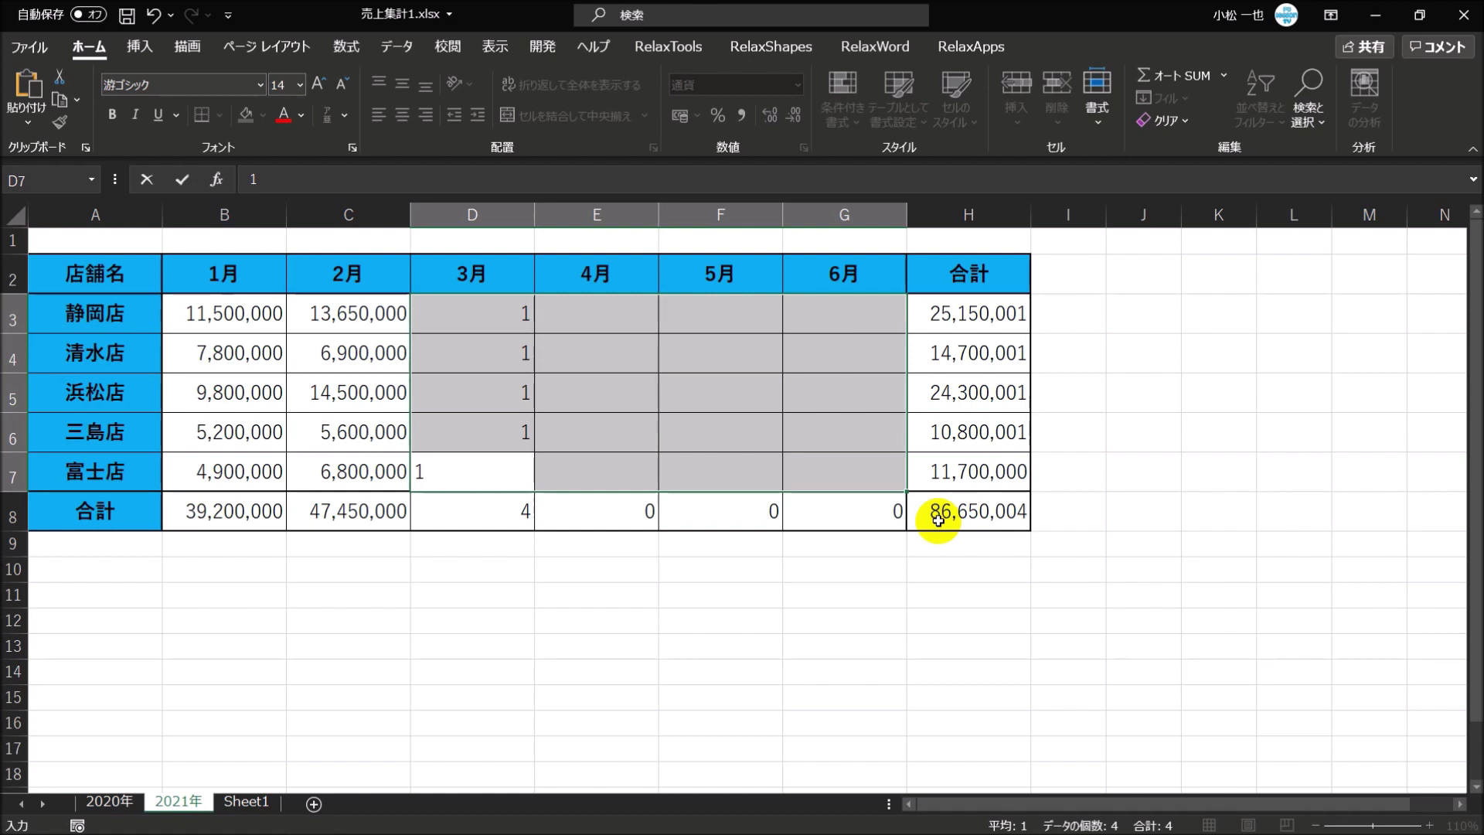
key(Return)
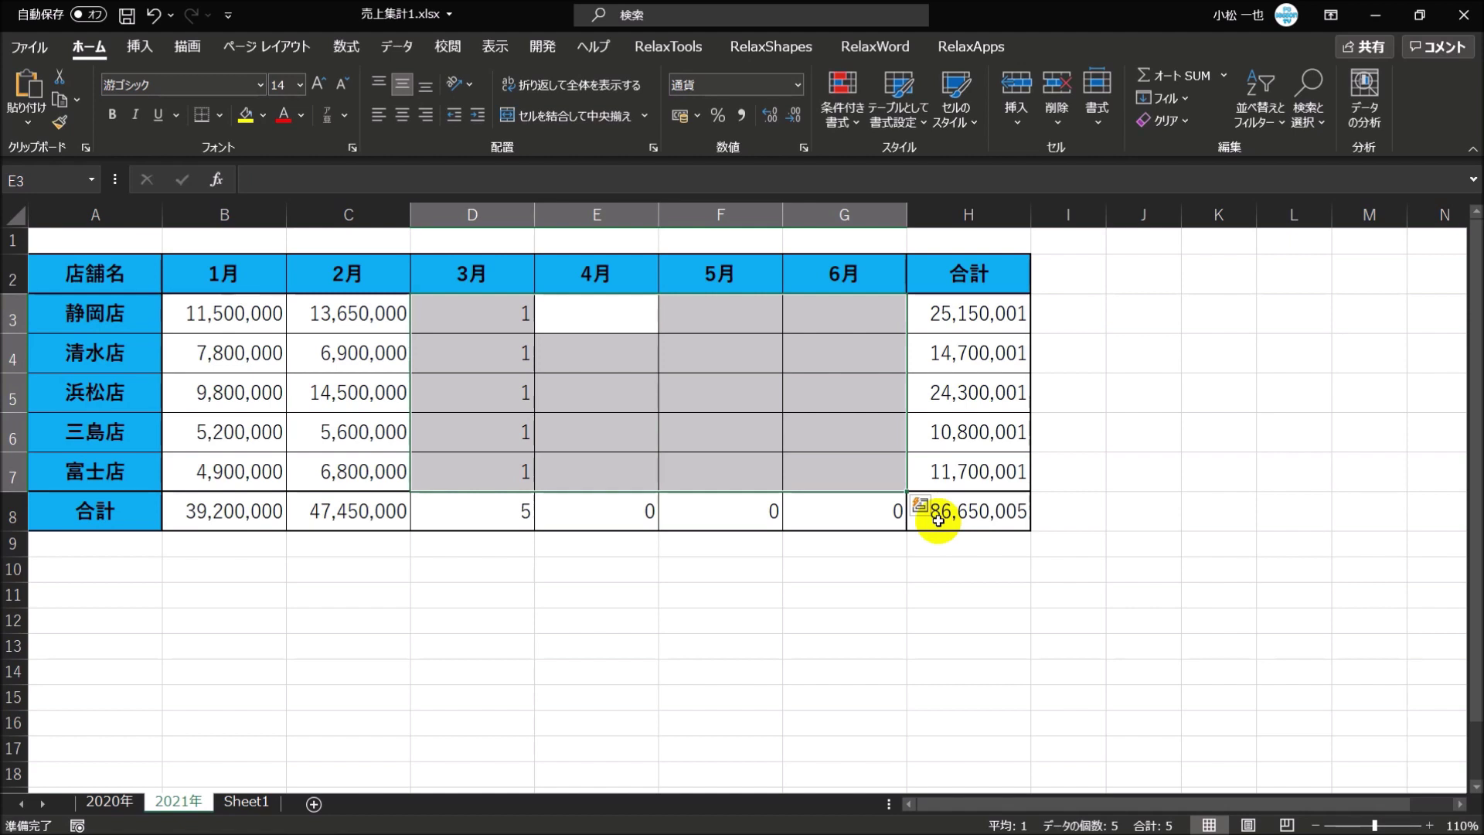
- Enter 1 in each April cell, E3 through E7, so April totals 5
text(1)
key(Return)
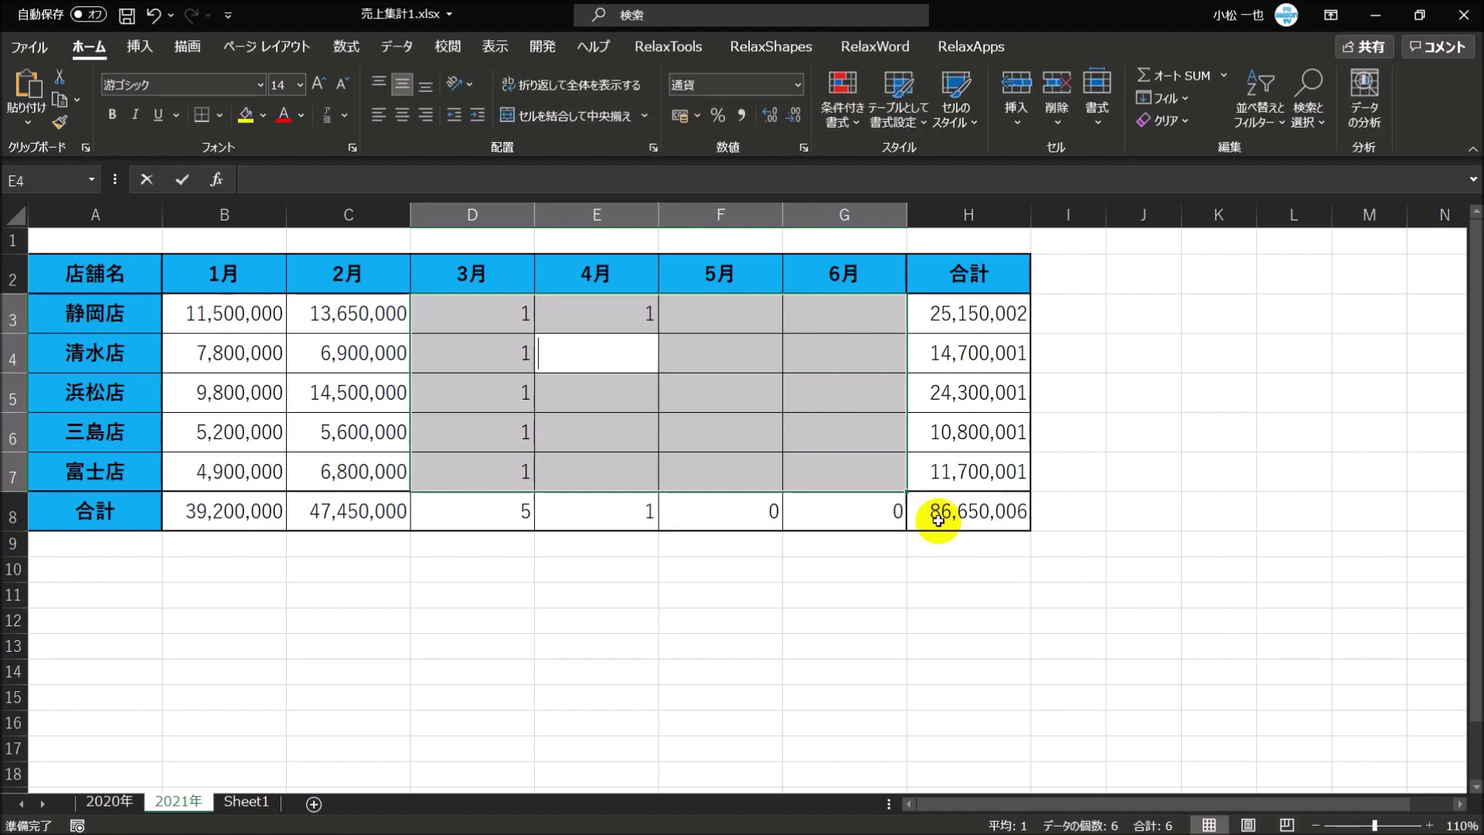
text(1)
key(Return)
text(1)
key(Return)
text(1)
key(Return)
text(1)
key(Return)
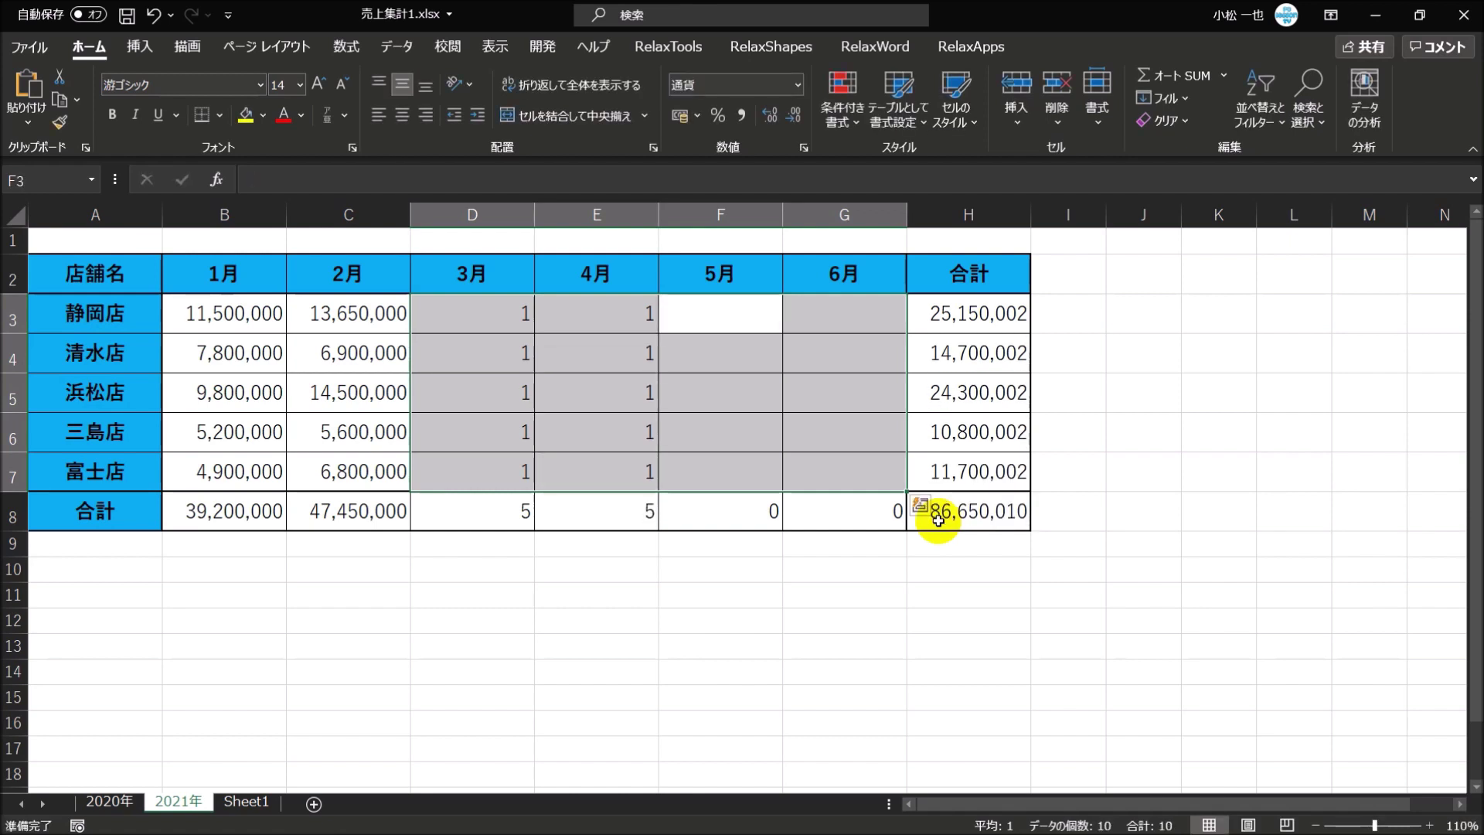
key(Return)
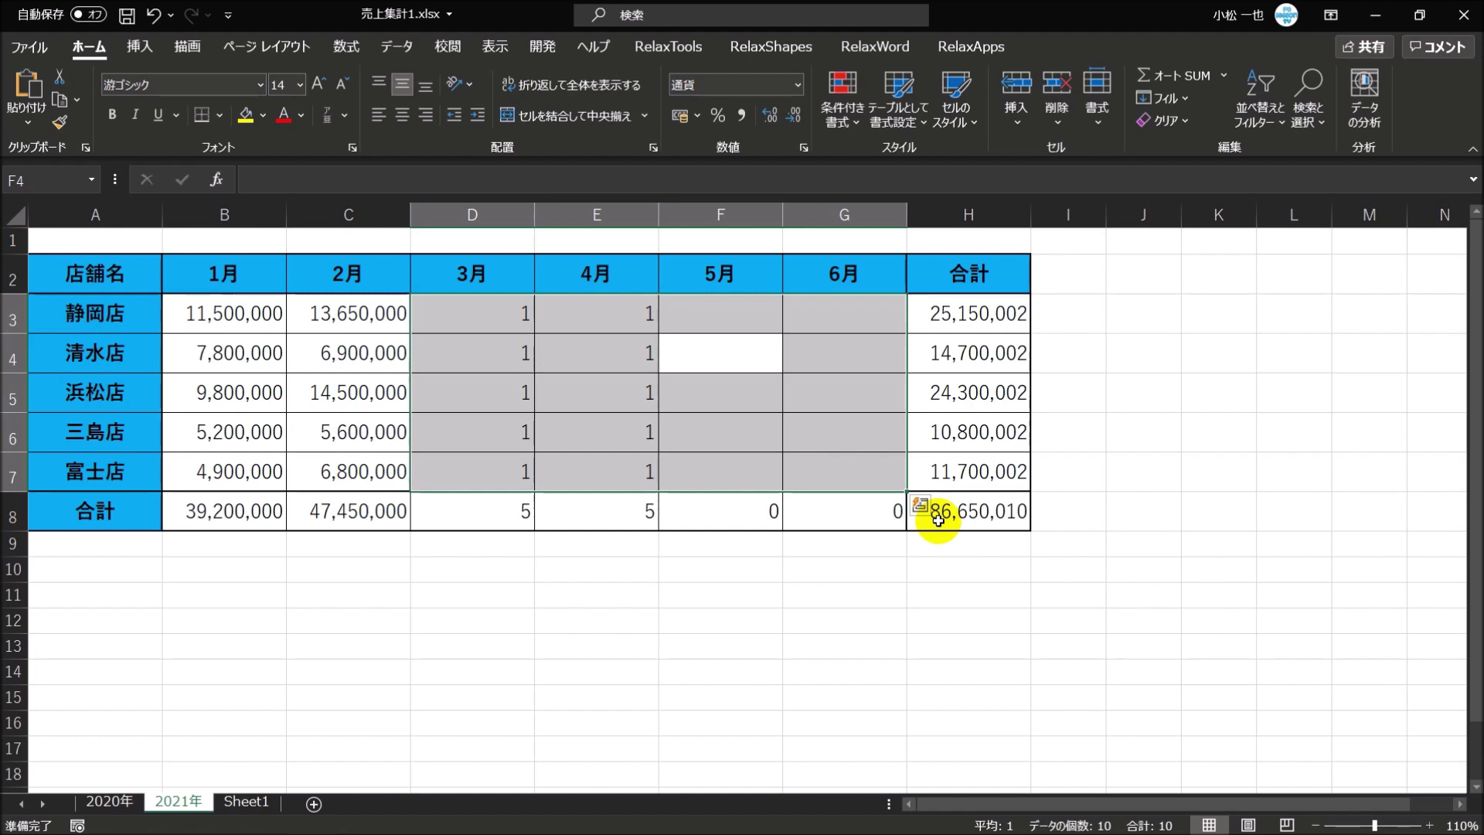
- Undo the test 1s in D3:E7, restoring the grand total to 86,650,000
key(ctrl+z)
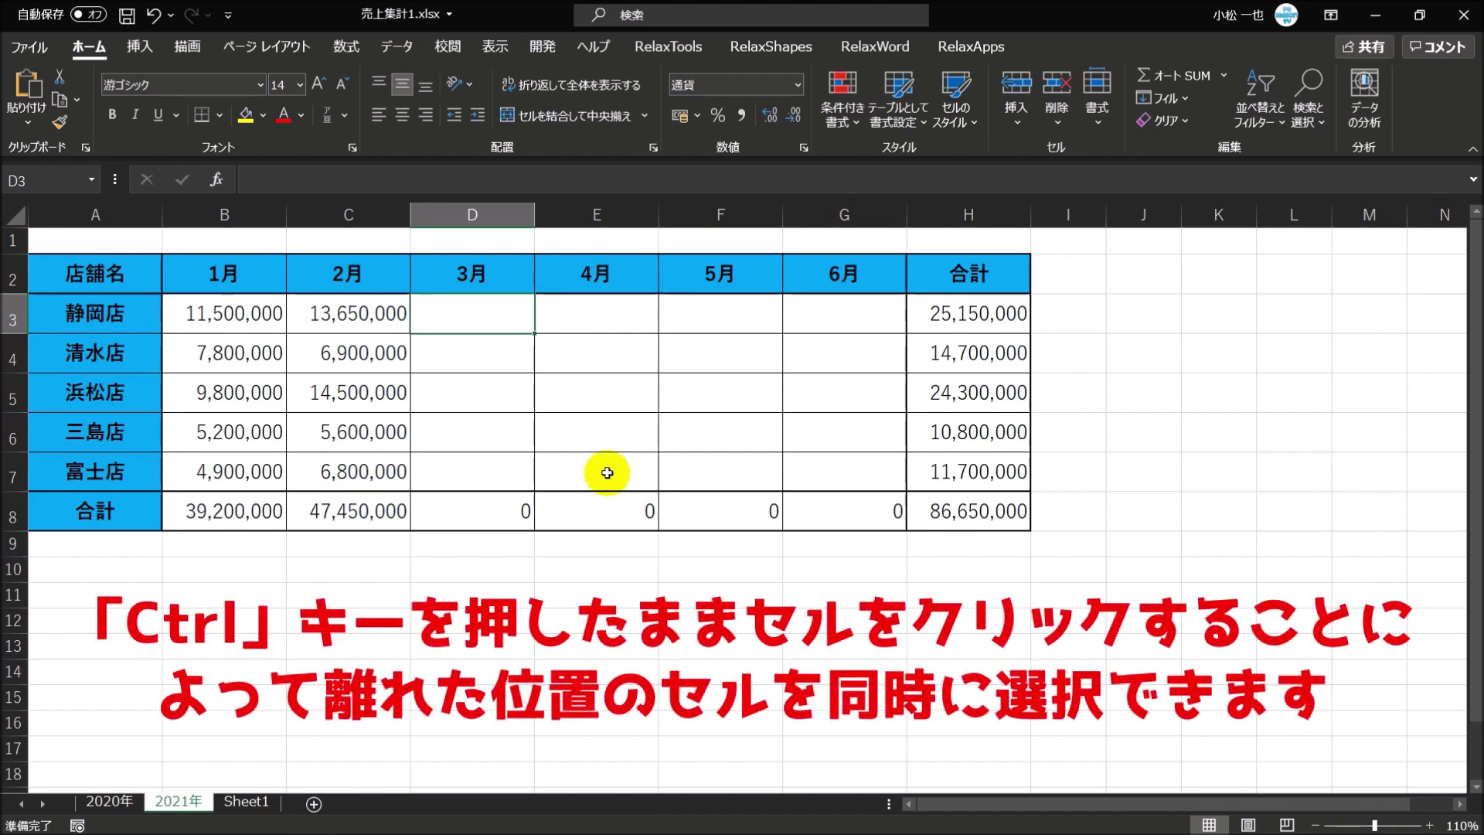
- Add E7, F5, G3 and G7 to the multi-cell selection alongside D3
ctrl+click(607, 473)
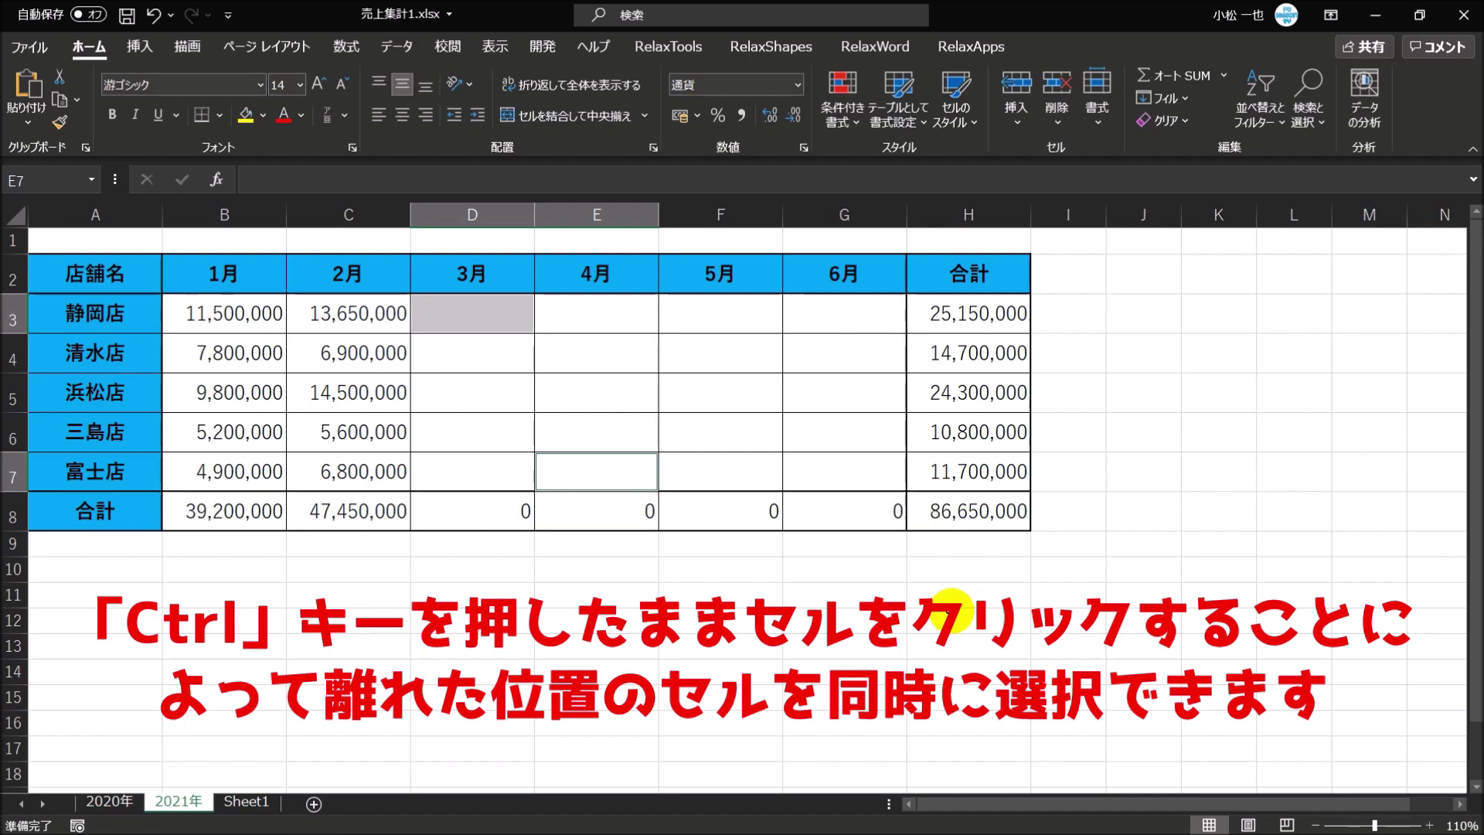
ctrl+click(747, 393)
ctrl+click(850, 308)
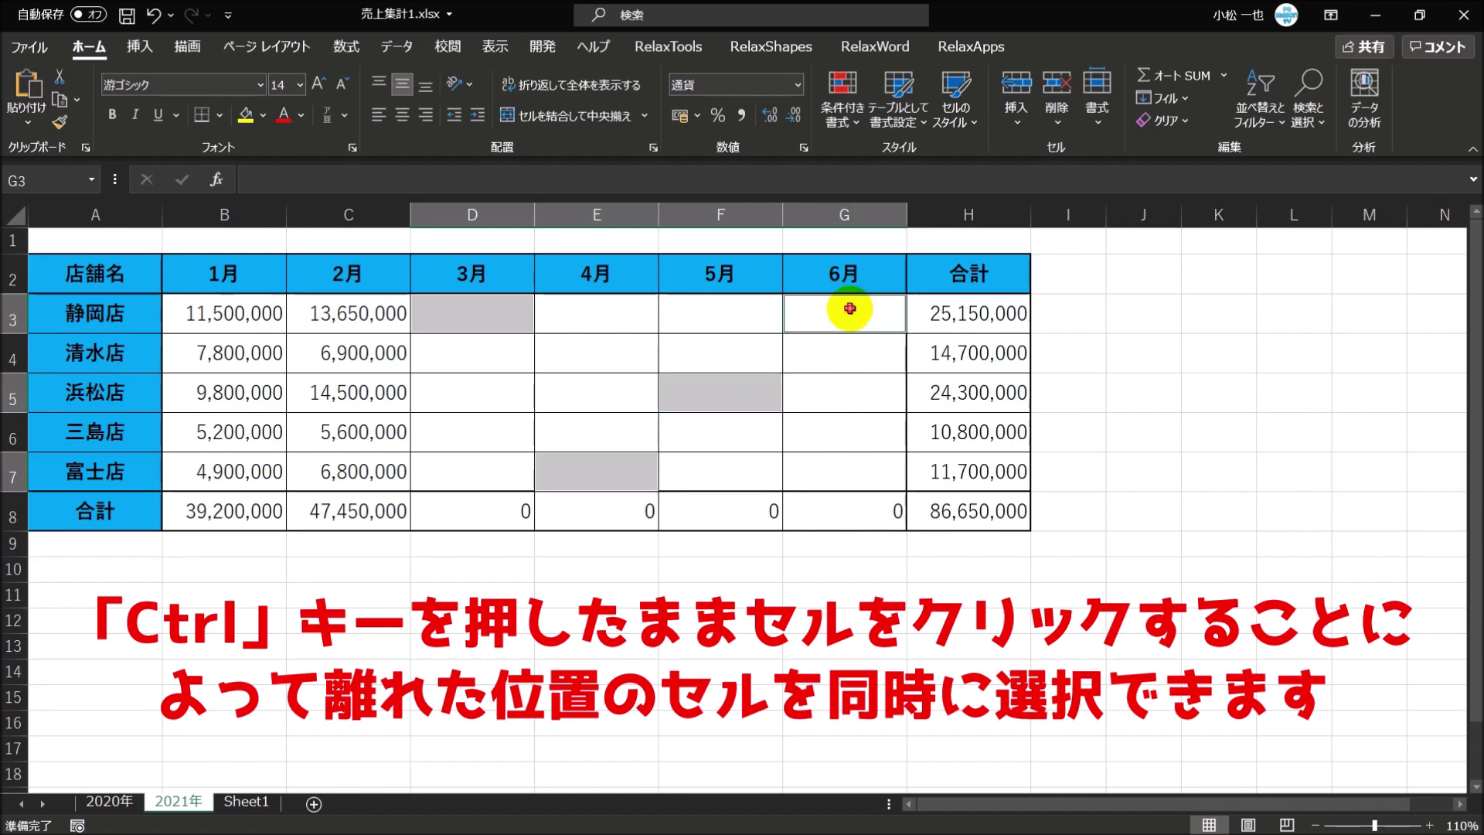
ctrl+click(858, 476)
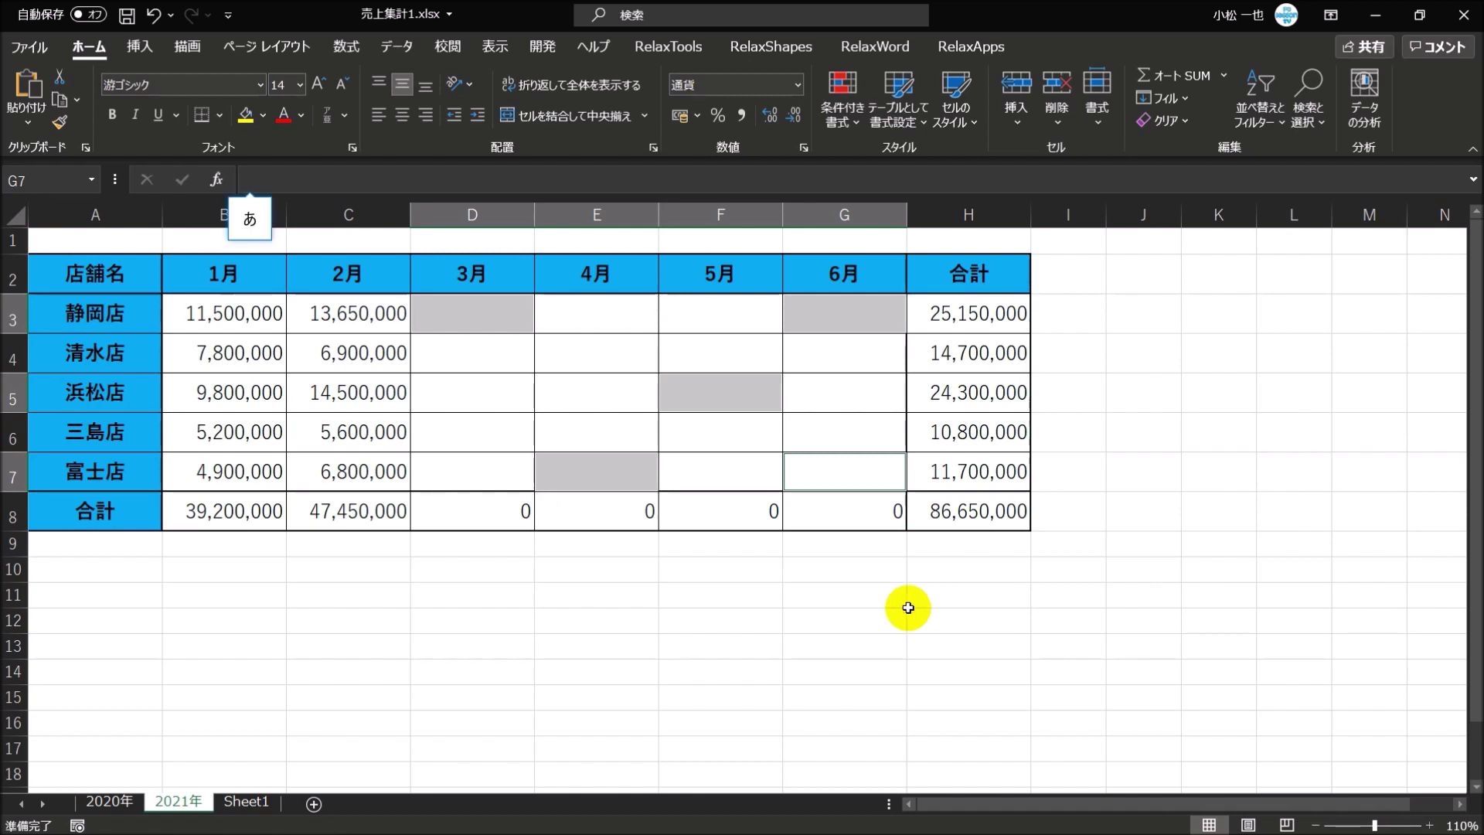
- Enter データなし into every selected blank cell at once with Ctrl+Enter
text(でーたな)
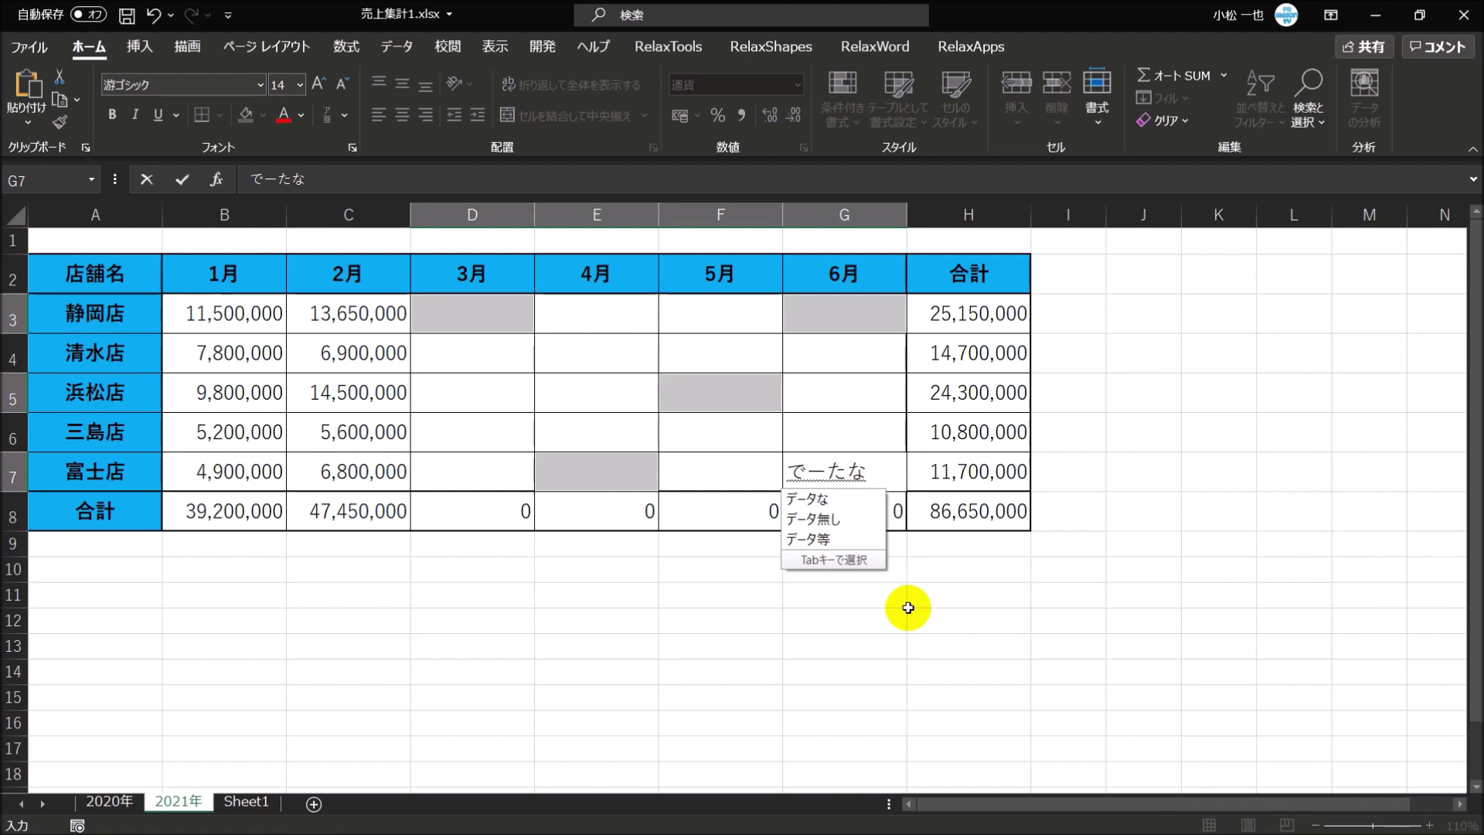
text(し)
key(space)
key(Return)
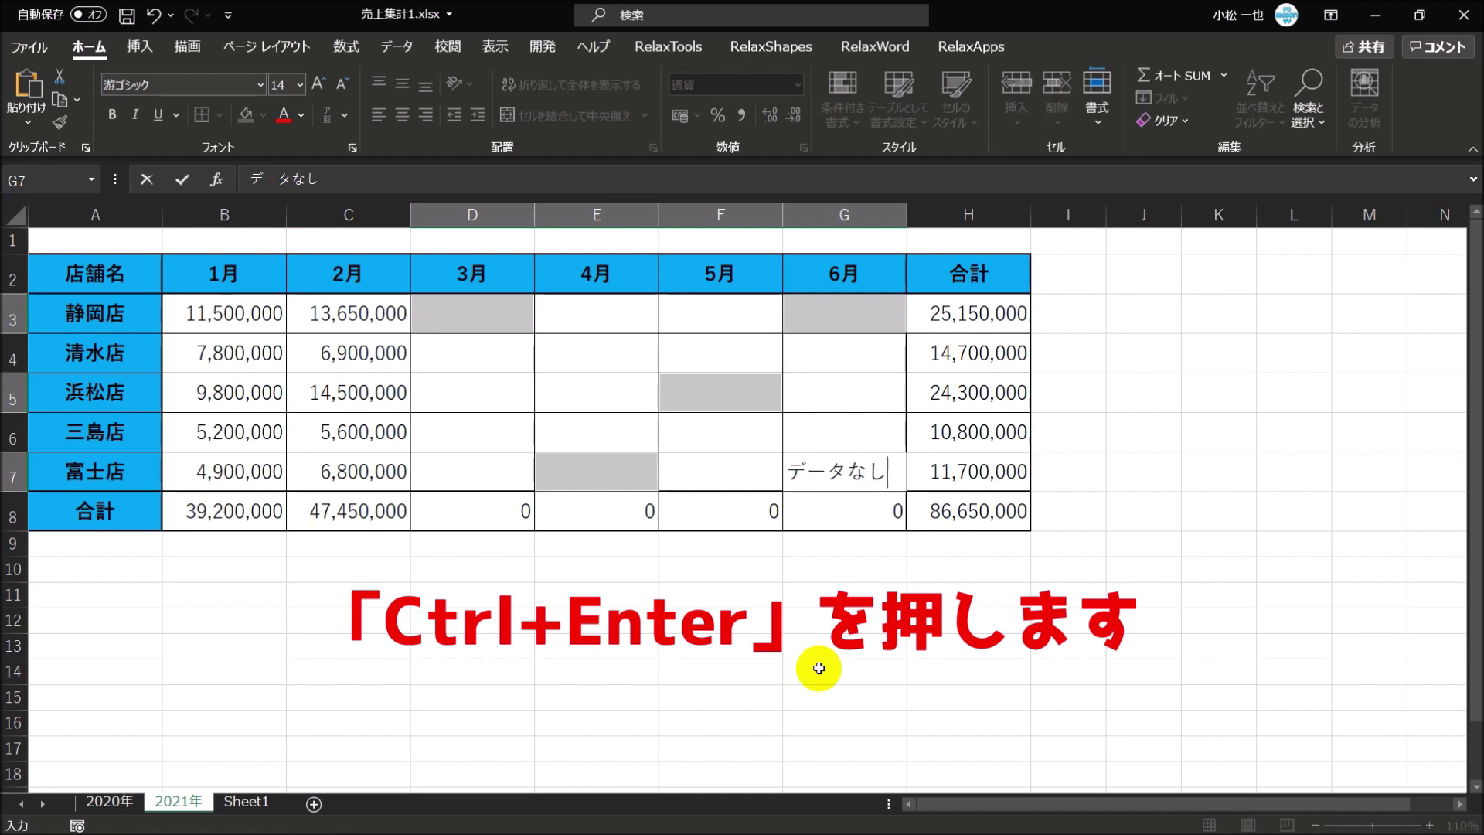
key(ctrl+Return)
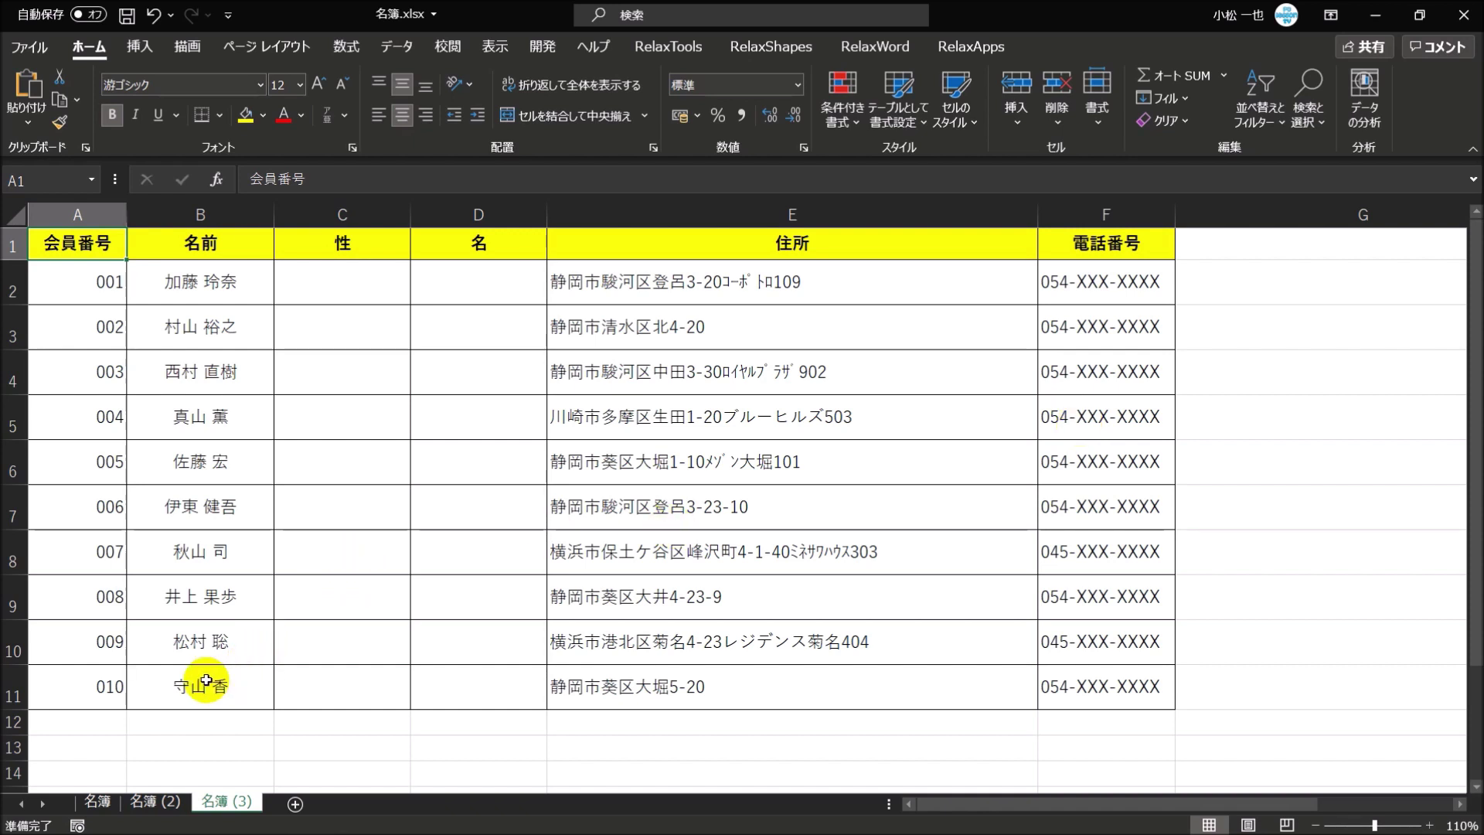
drag(261, 510, 224, 599)
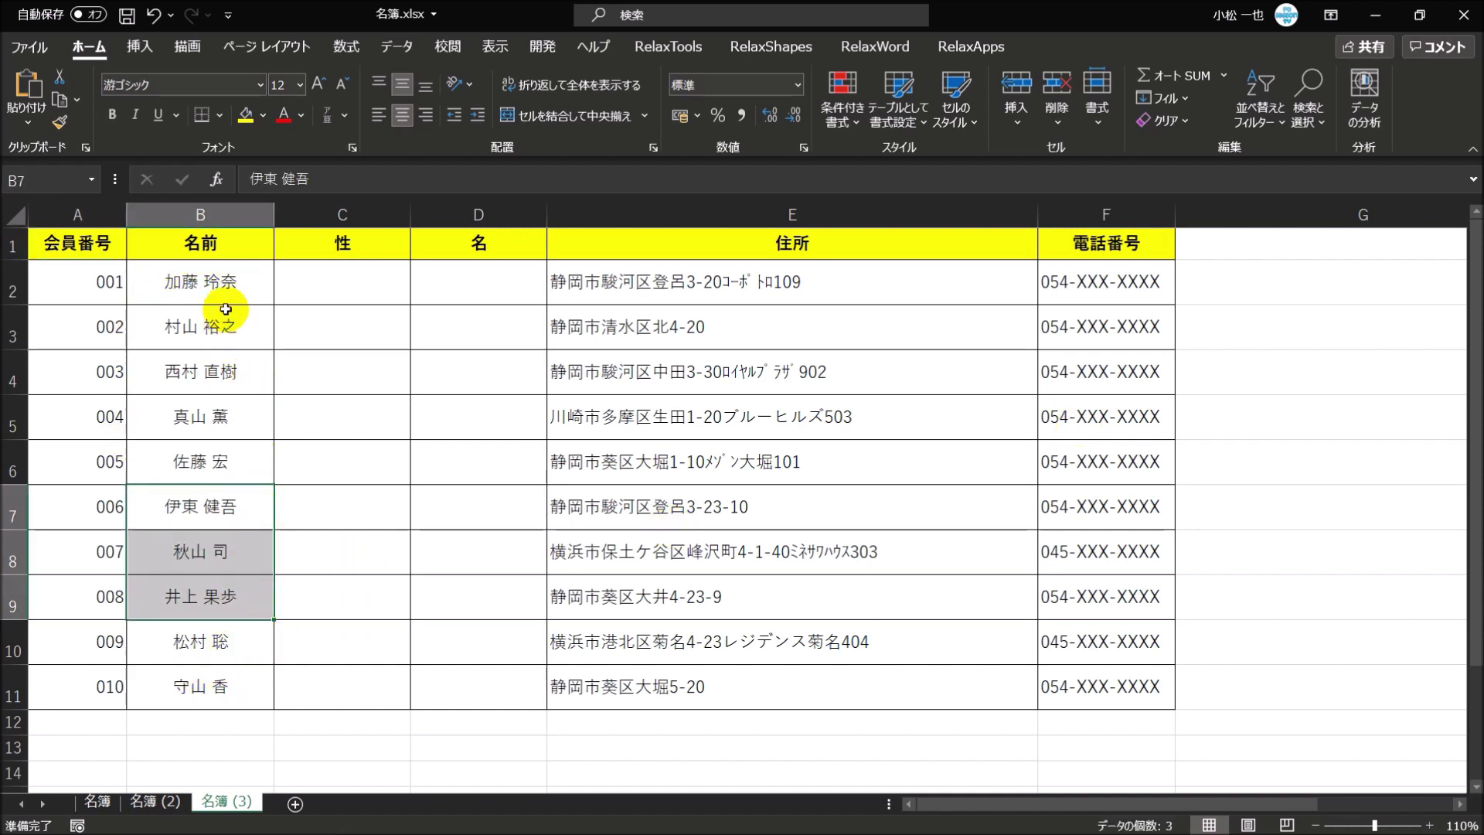
click(361, 286)
click(489, 282)
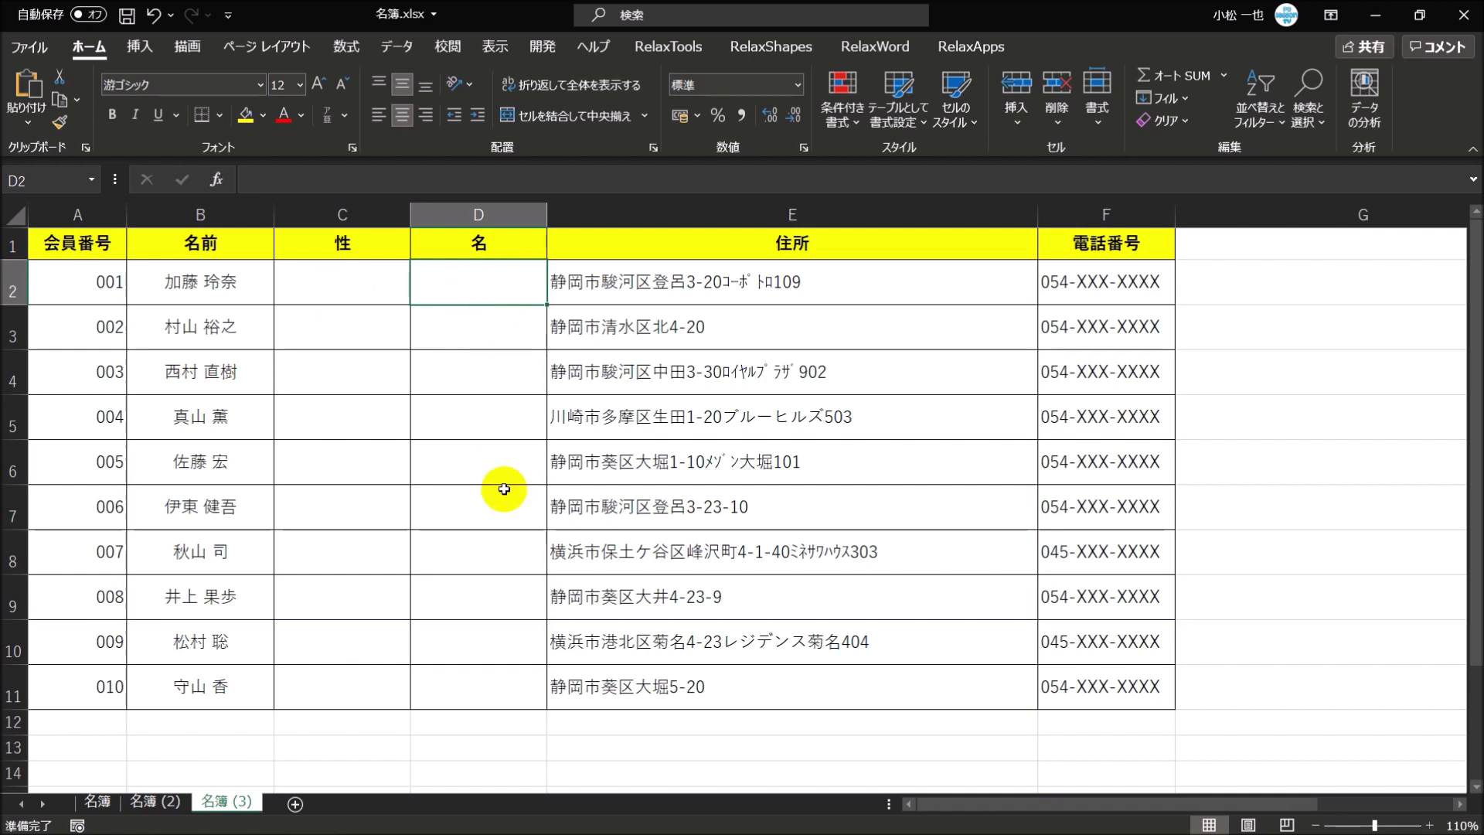
- Enter the first member's surname in C2 and given name in D2, then move to D3
click(347, 287)
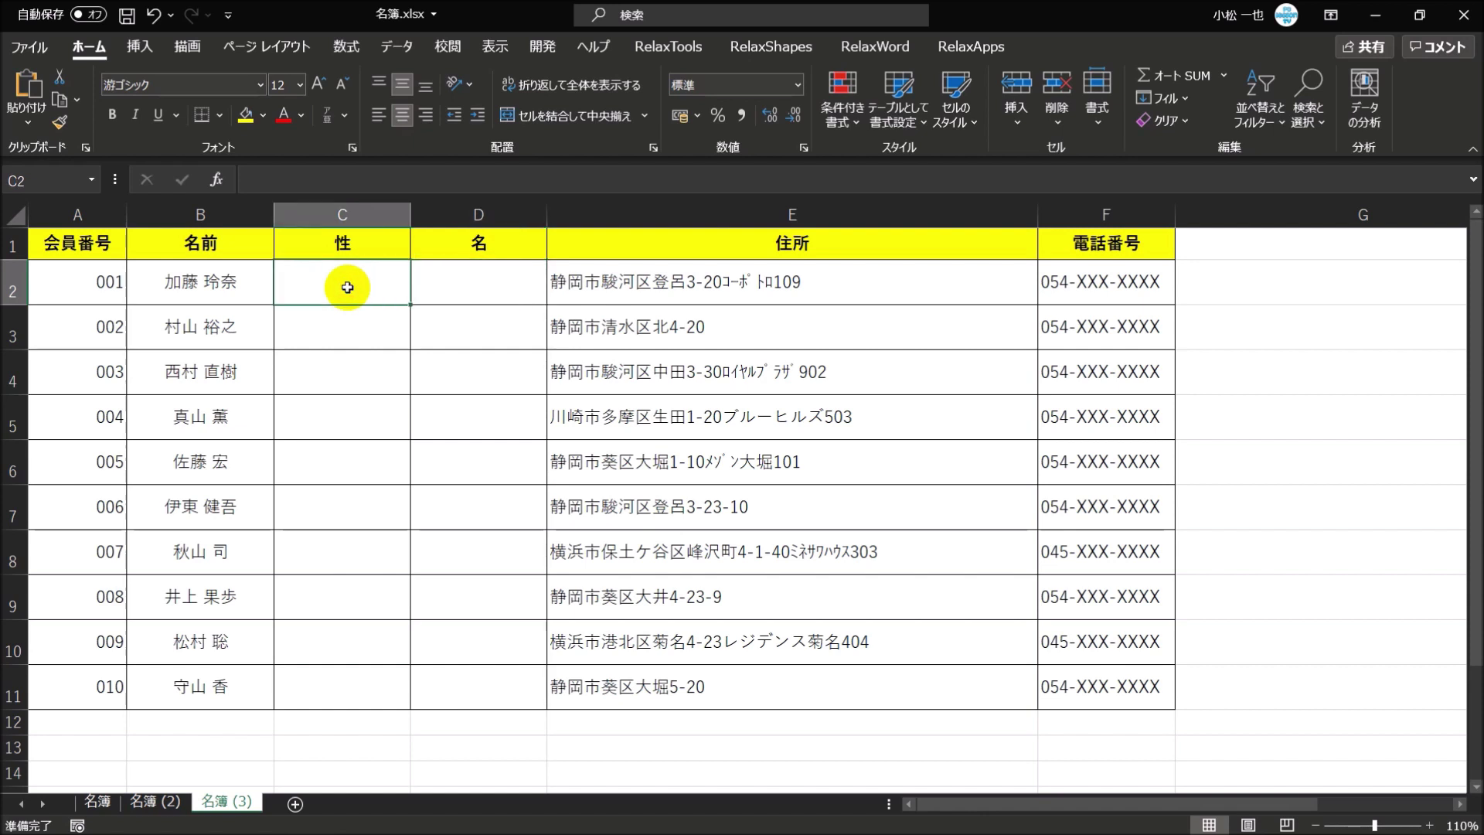
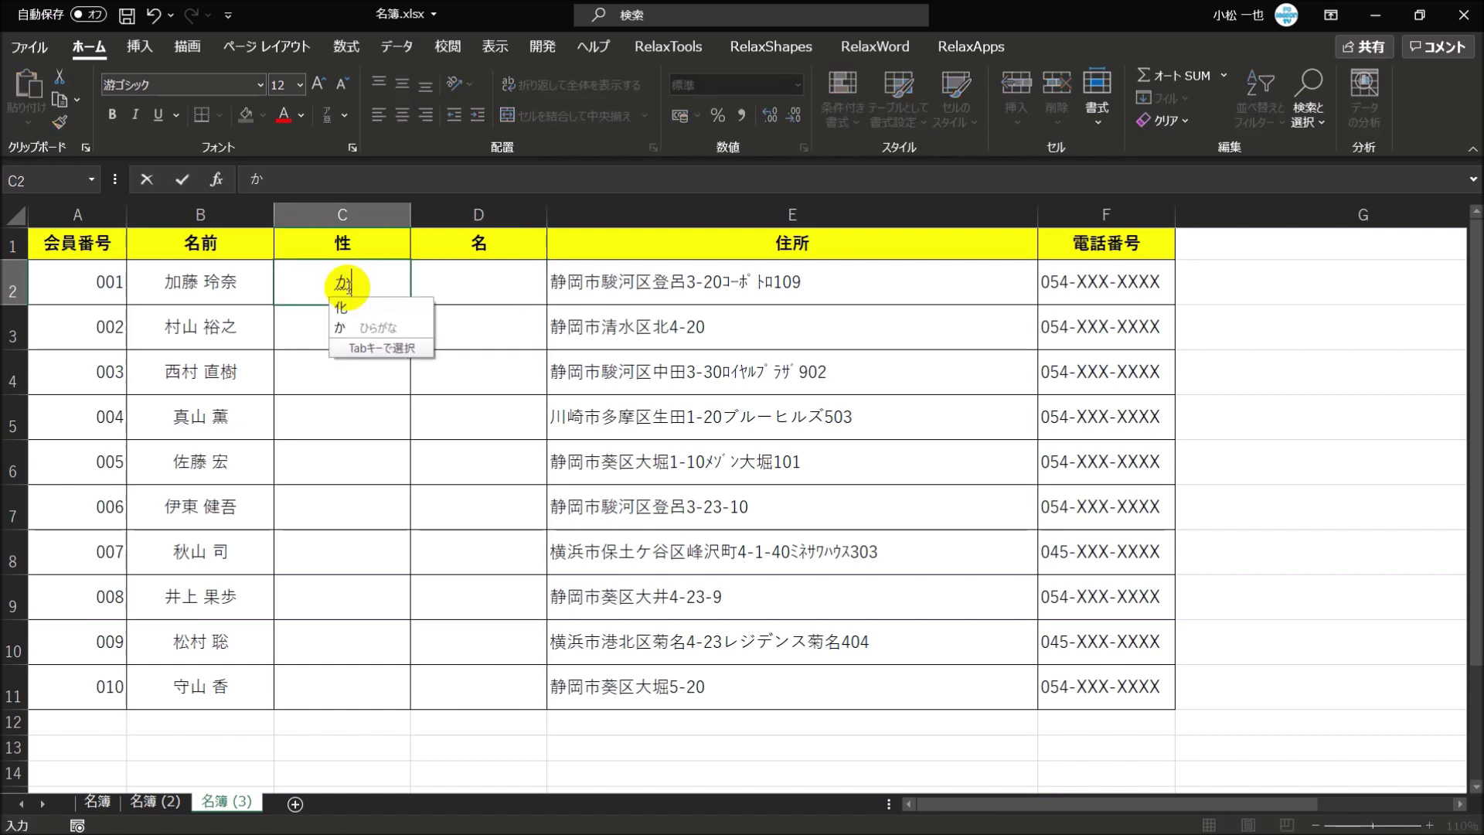
key(Return)
key(Tab)
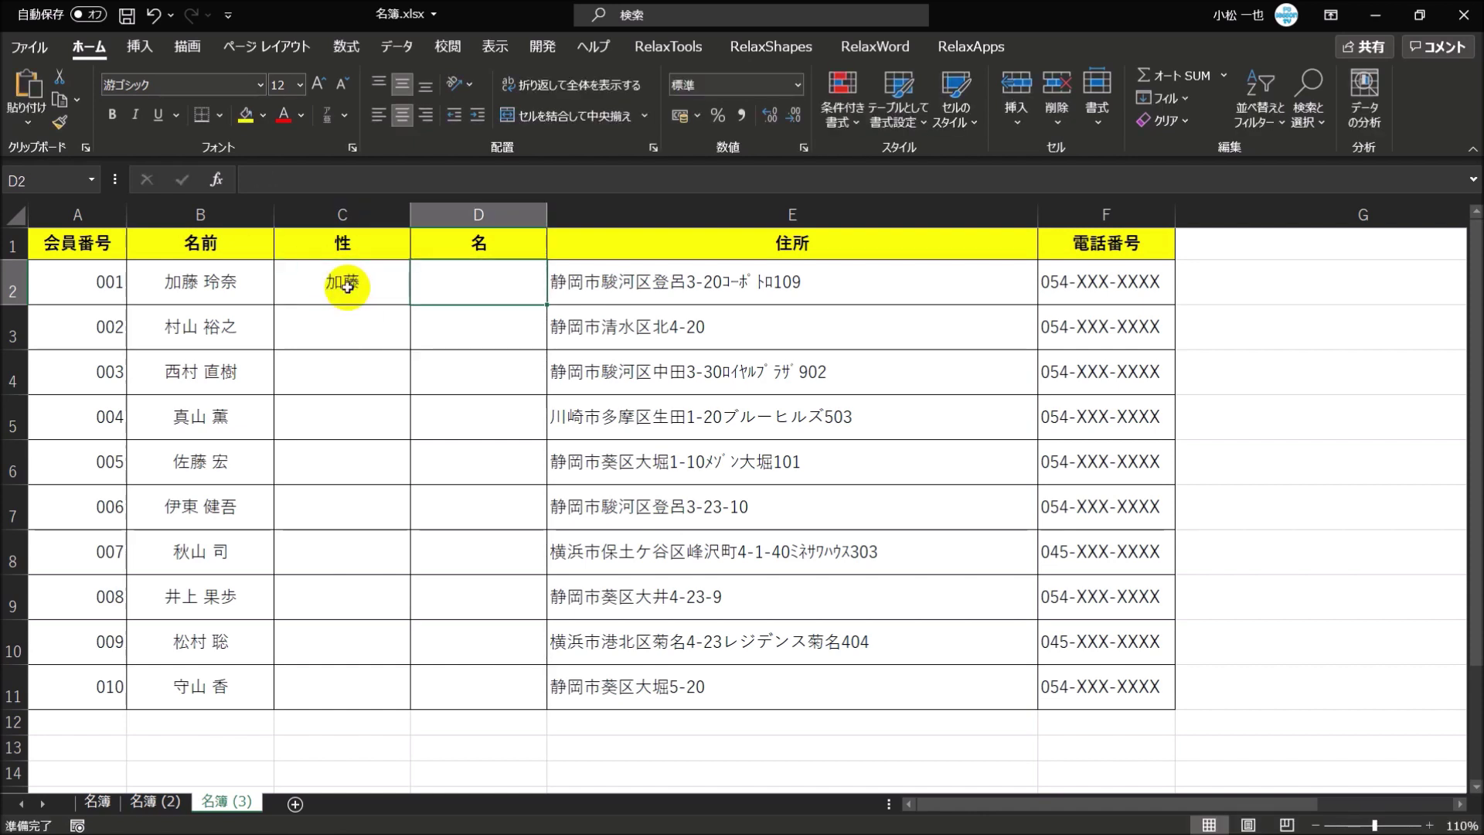
key(Tab)
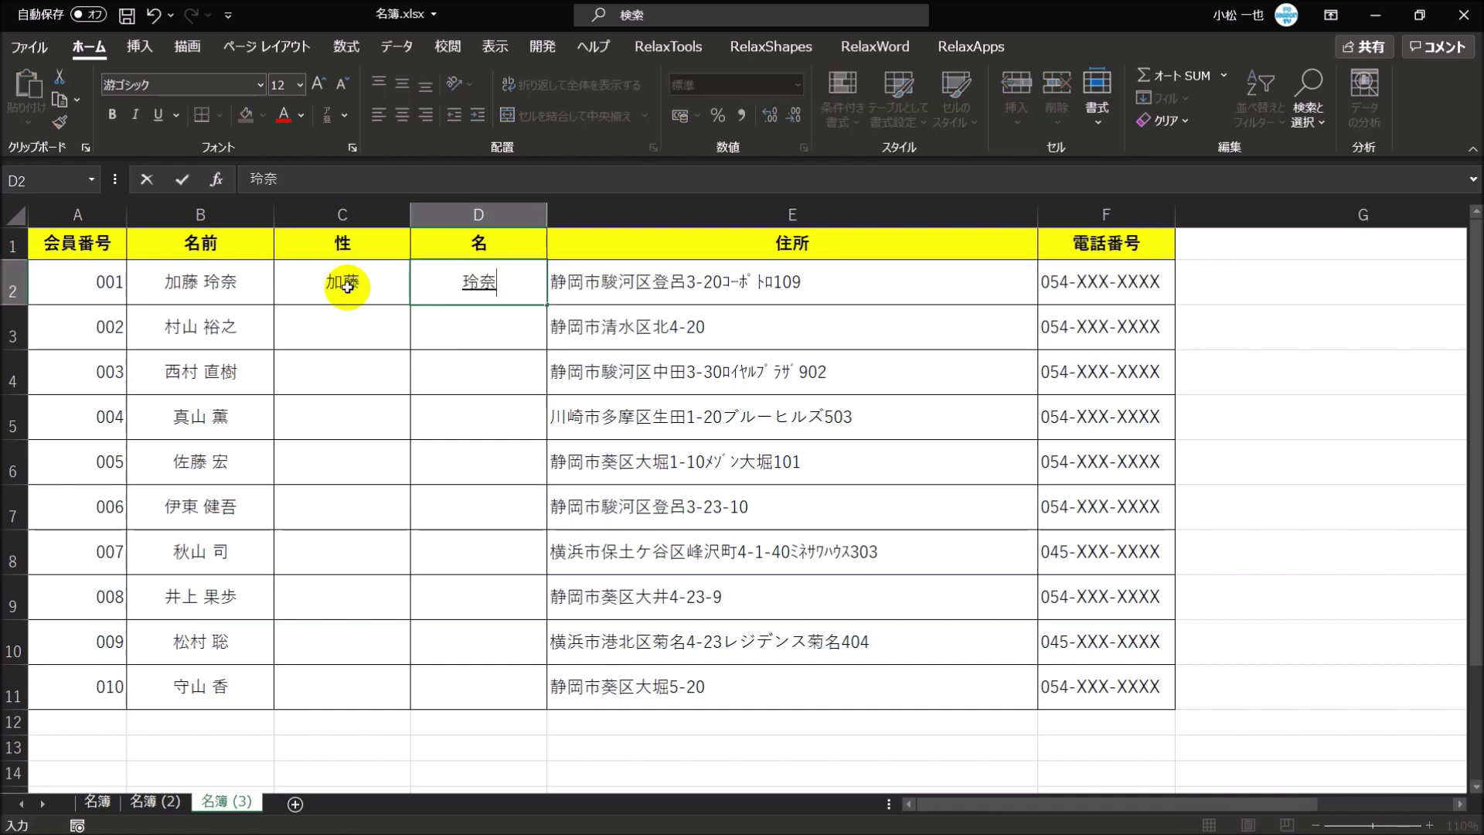
key(Return)
key(Return)
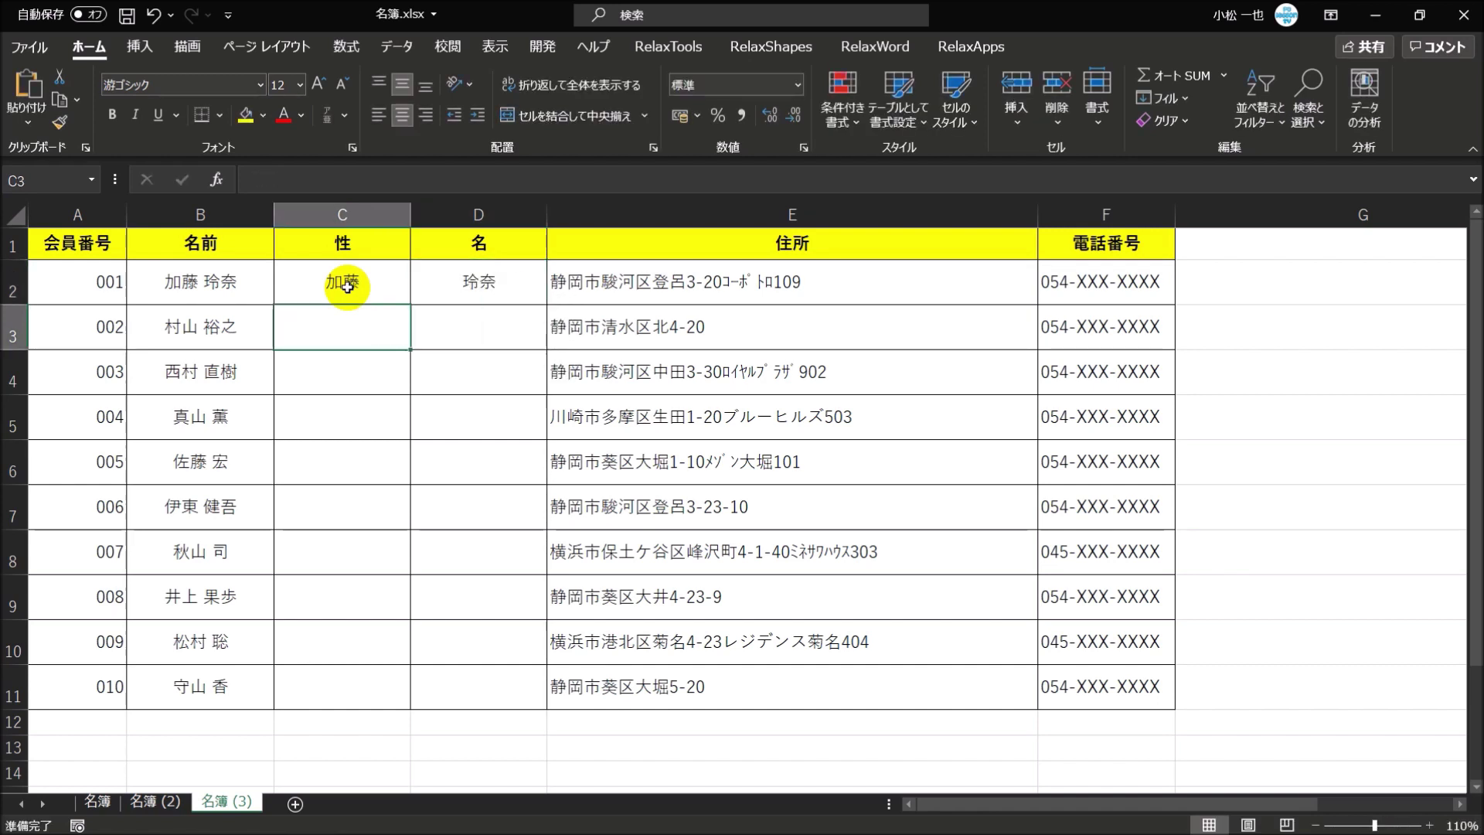
click(481, 343)
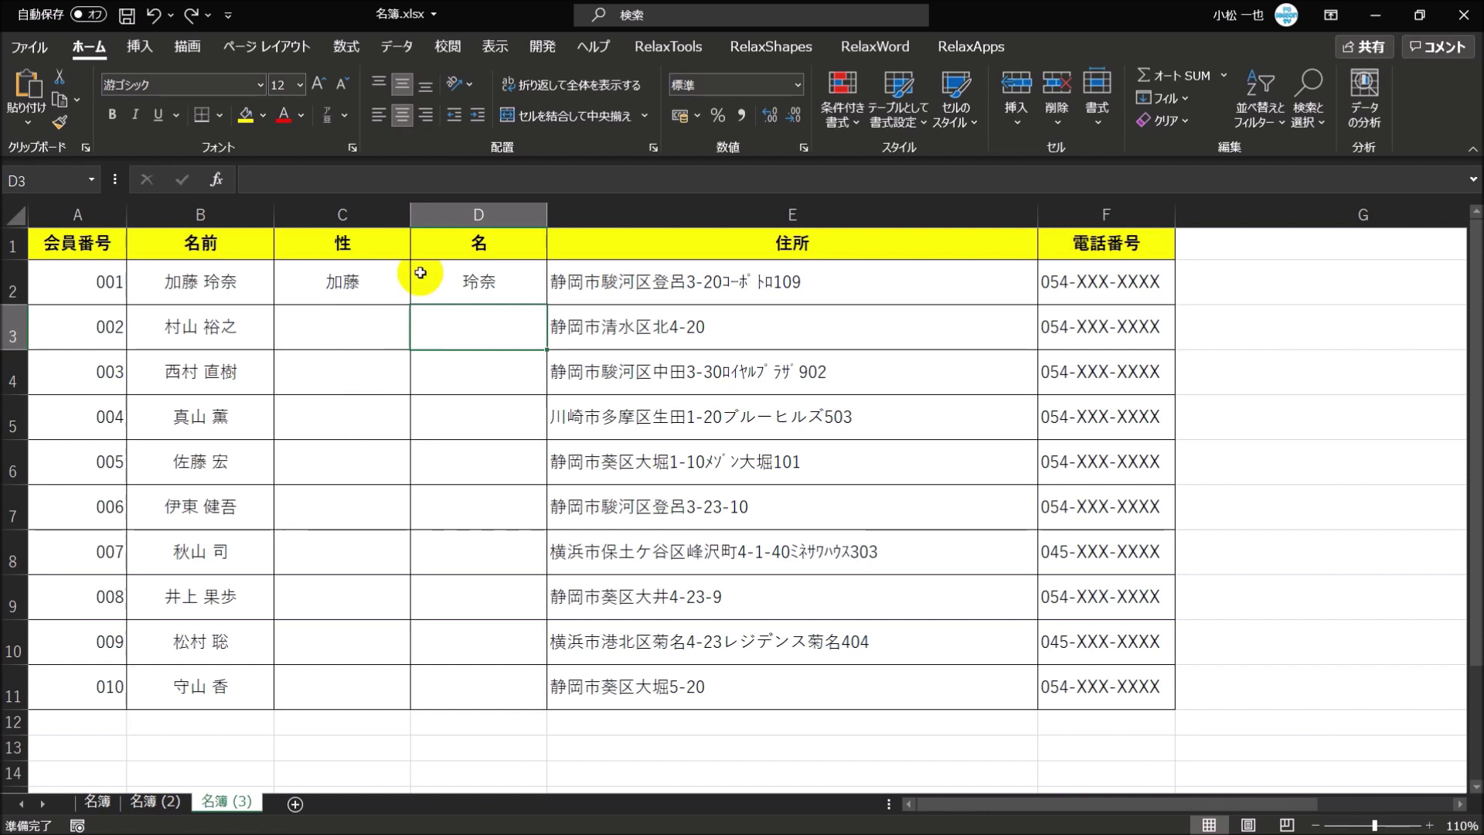
- Flash Fill surnames into C3:C11 from the C2 example with Ctrl+E
click(361, 287)
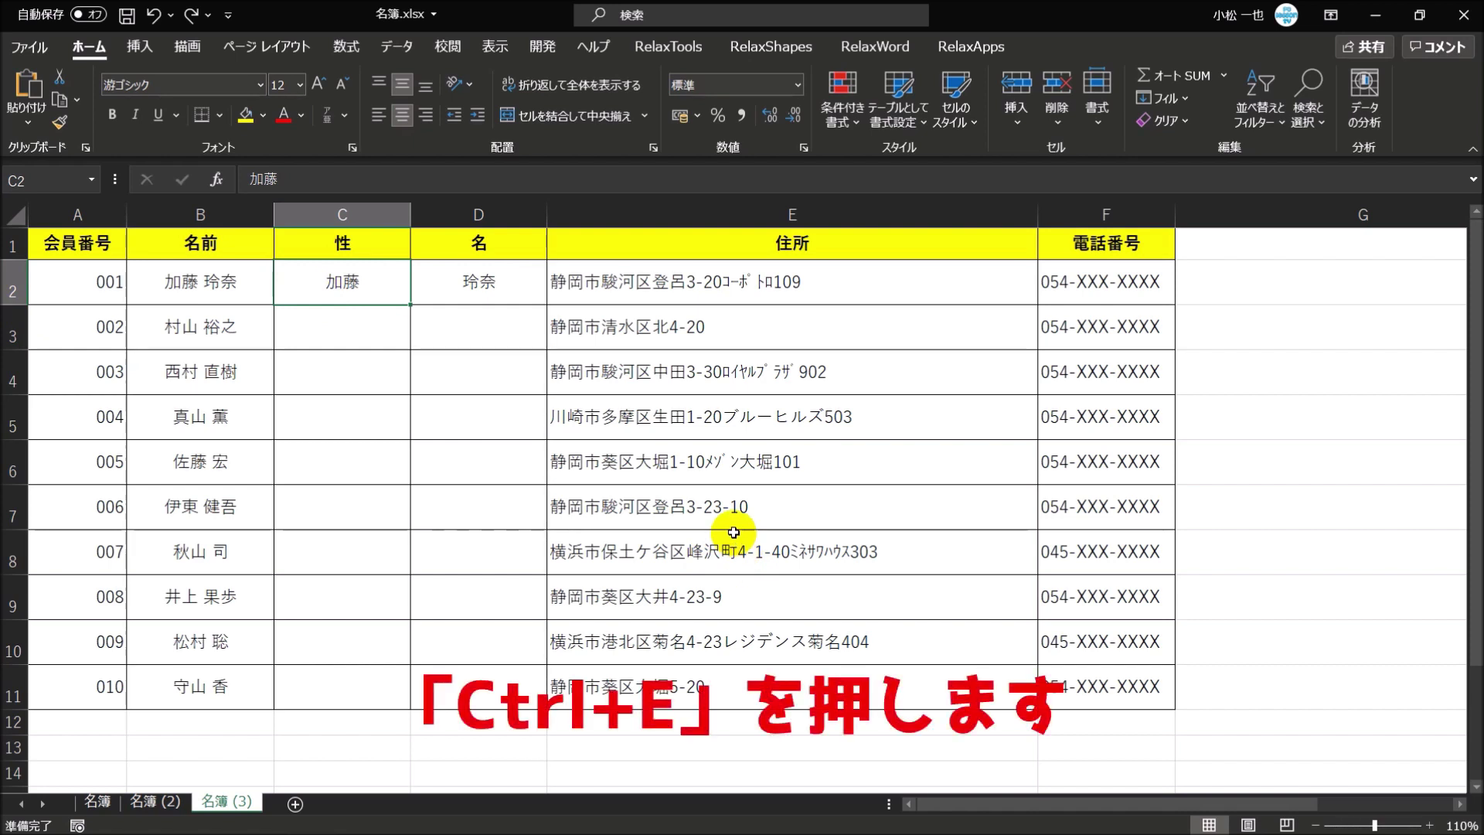
key(ctrl+e)
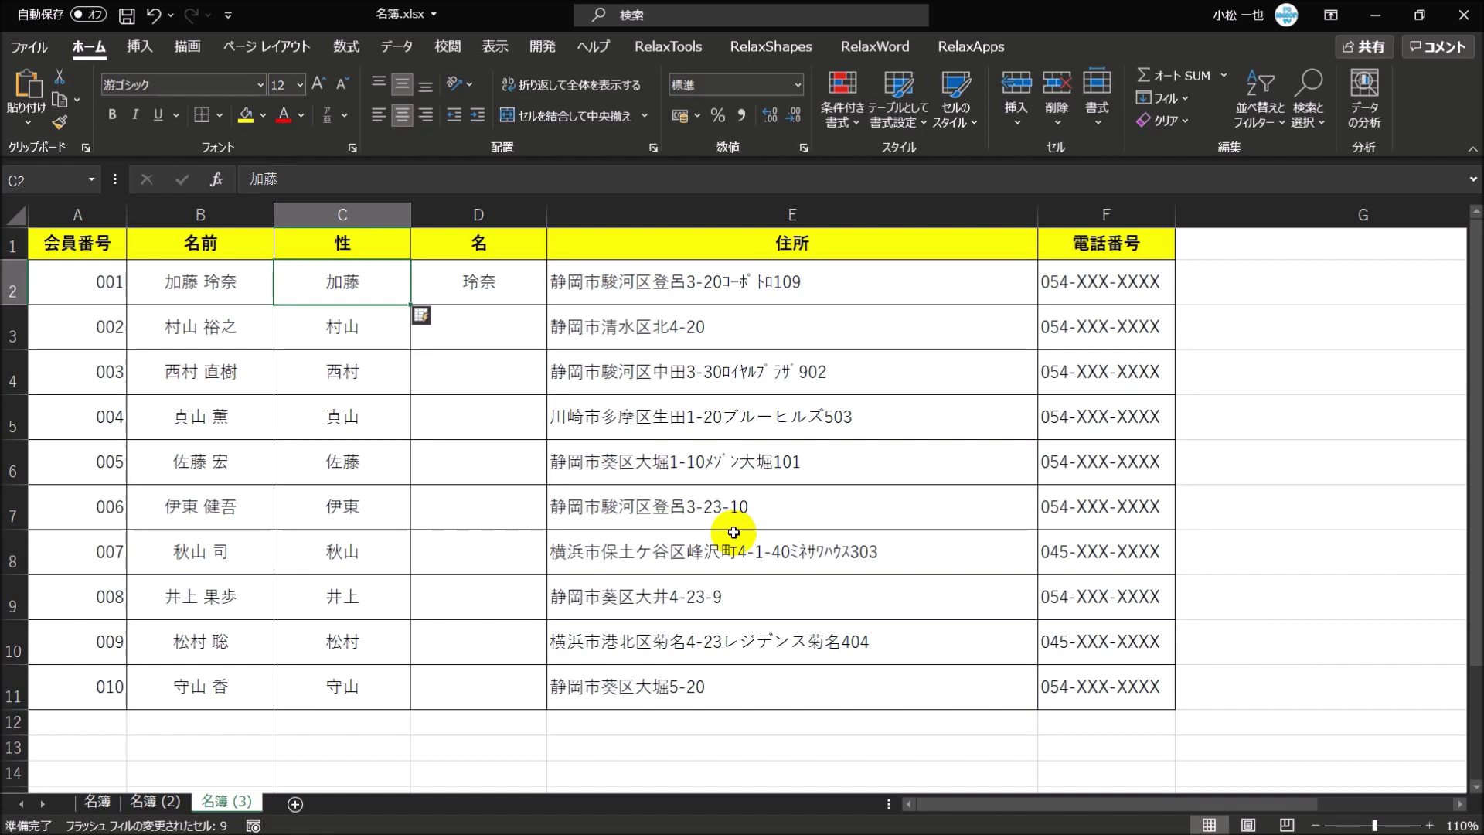
- Select D2, the cell holding the example given name
click(495, 282)
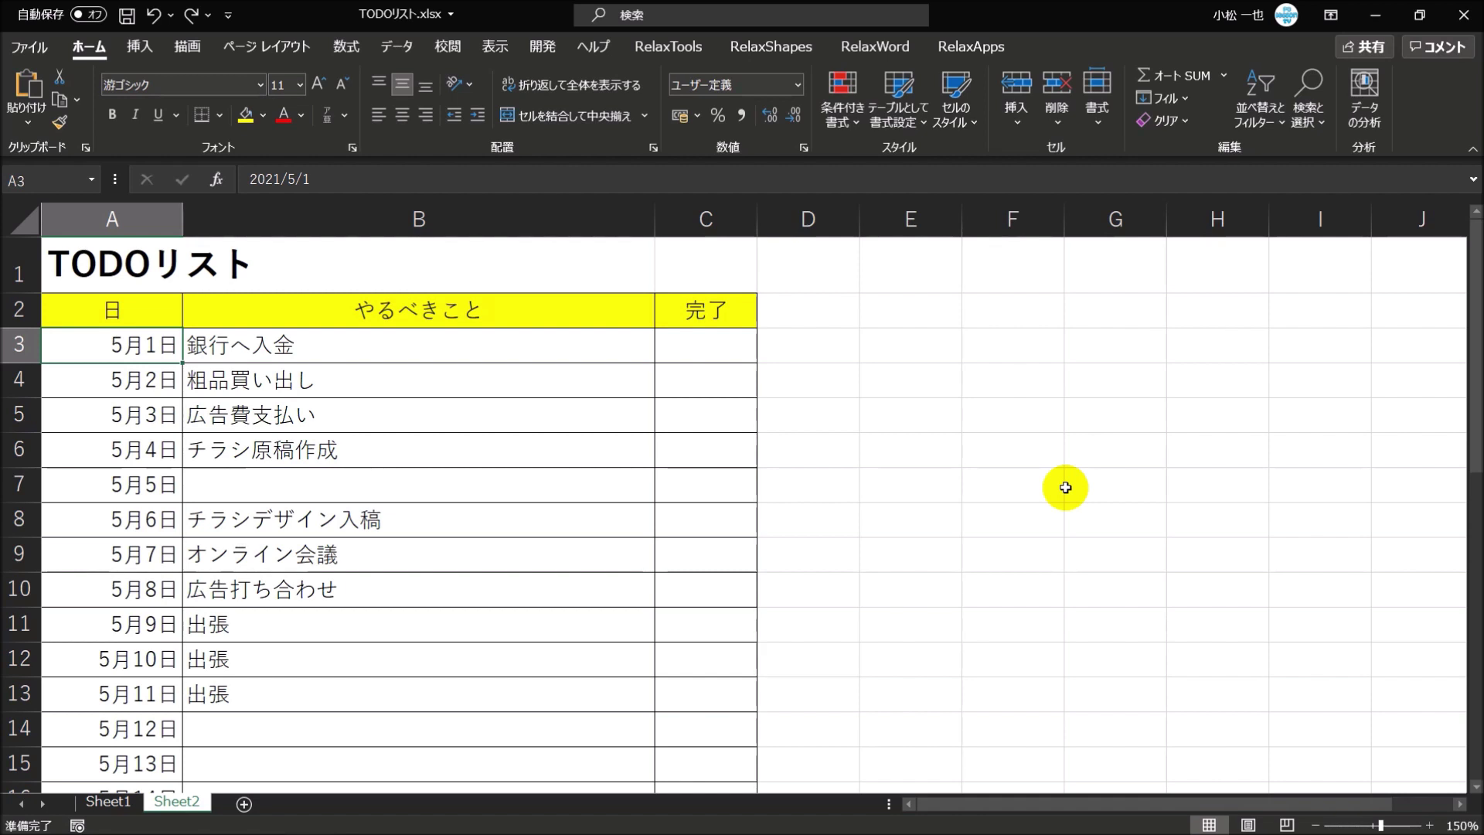
- Select the dates 5月1日 through 5月31日 in column A
key(Up)
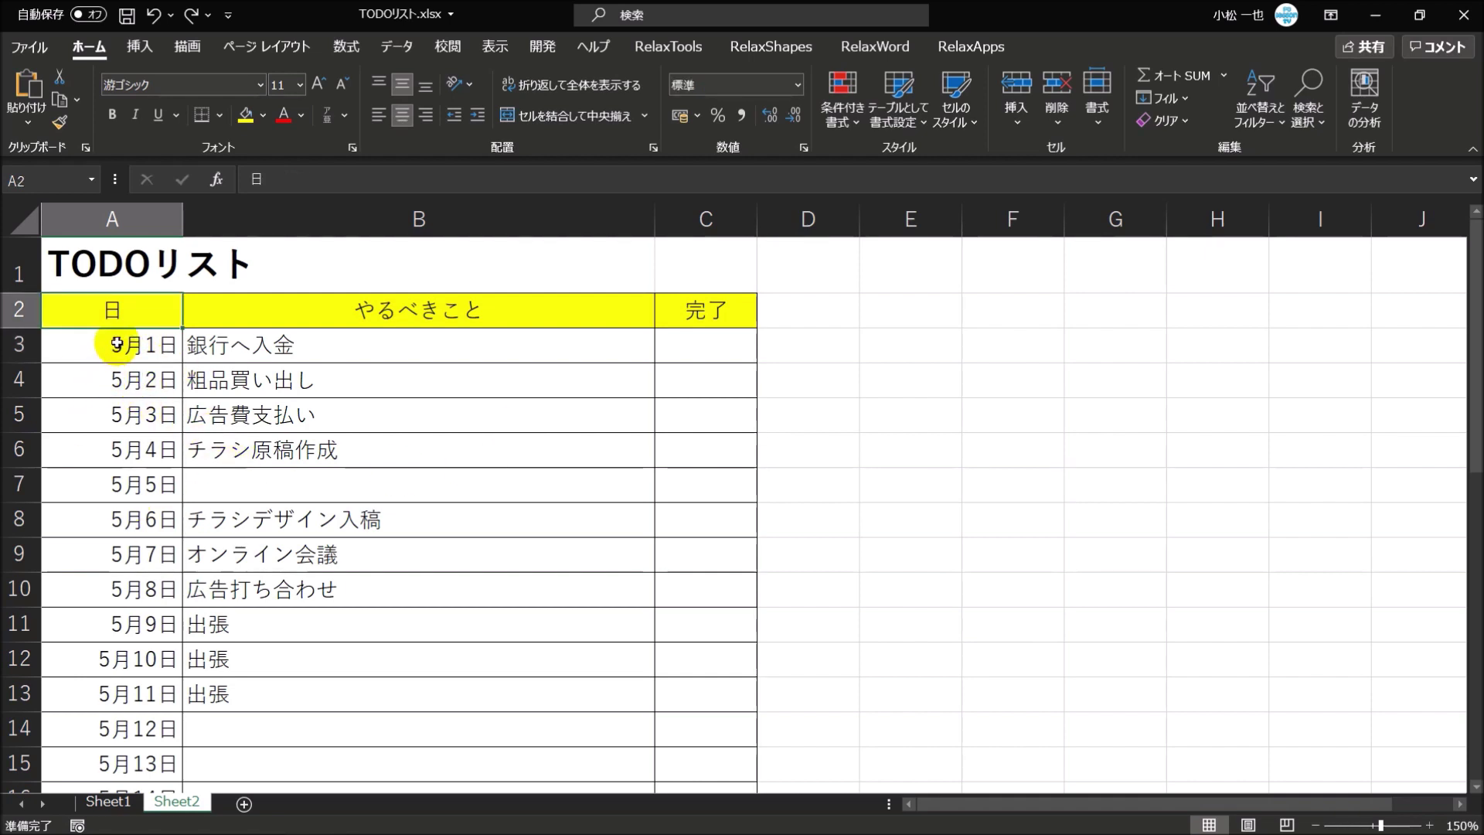
drag(116, 344, 98, 699)
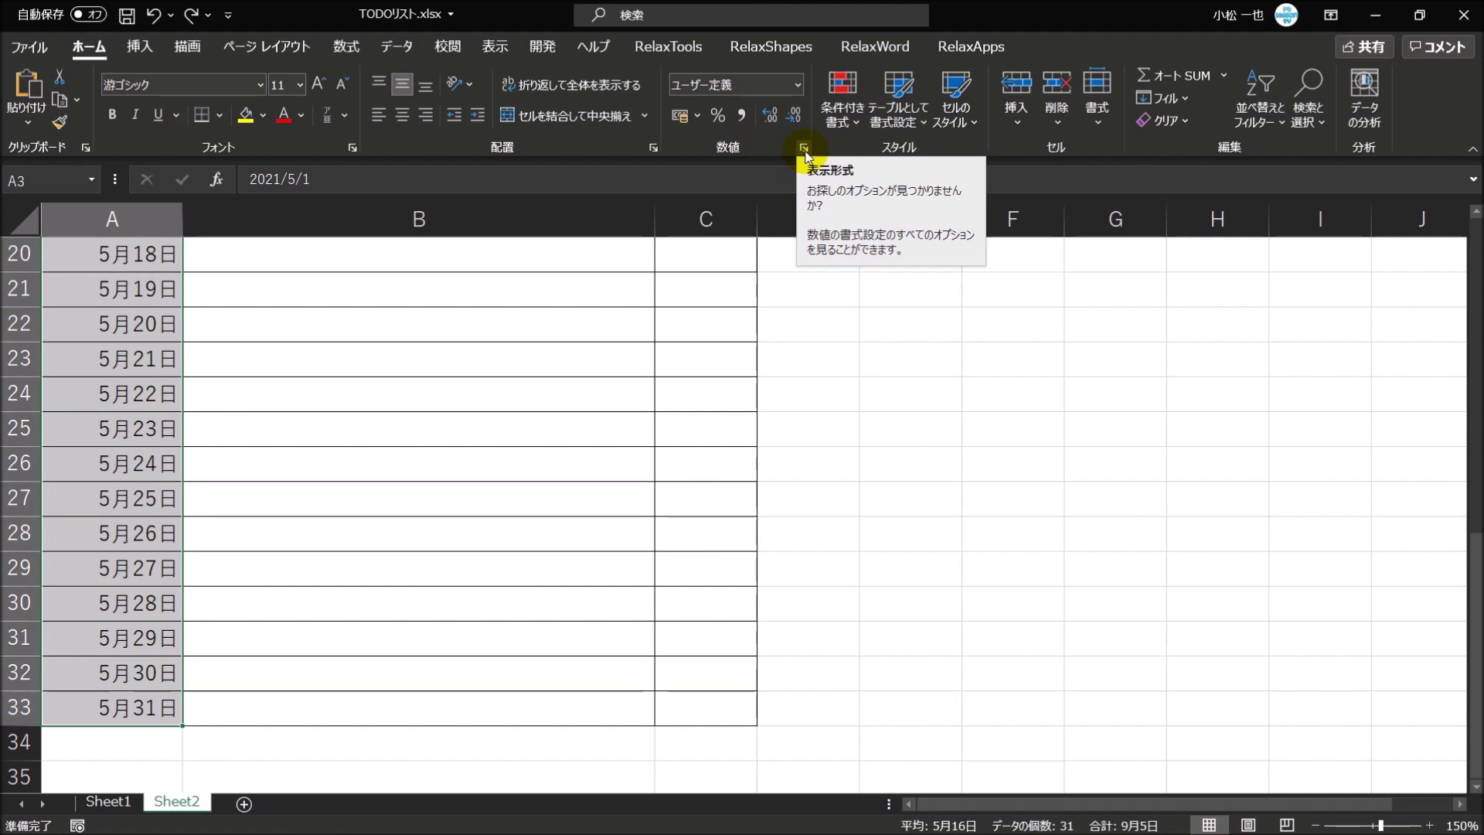
- Open Format Cells for the dates, showing the custom format m"月"d"日"
click(805, 149)
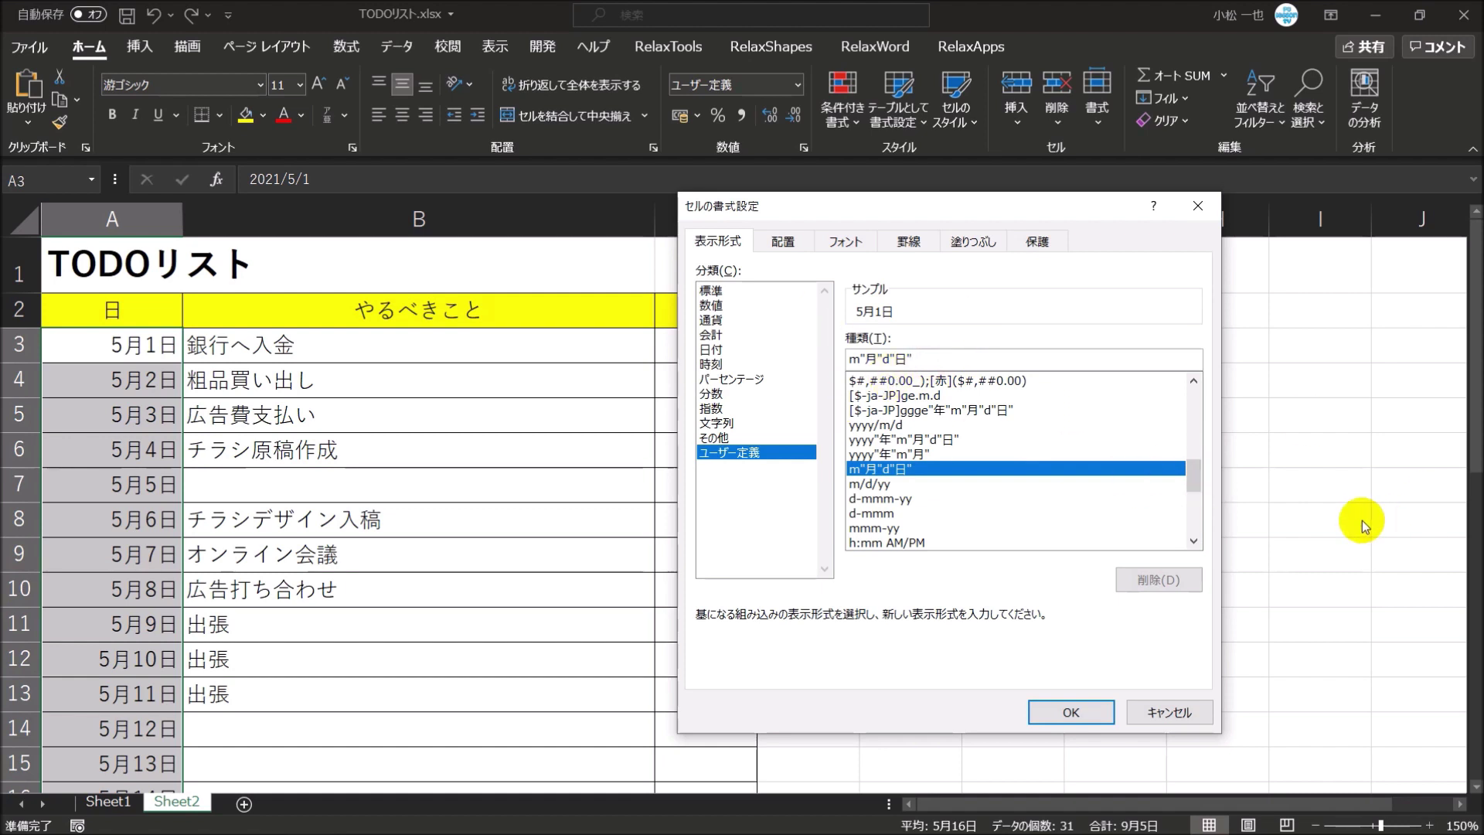
- Append (aaa) to the m"月"d"日" format code, briefly trying (aaaa) before reverting to (aaa)
text(()
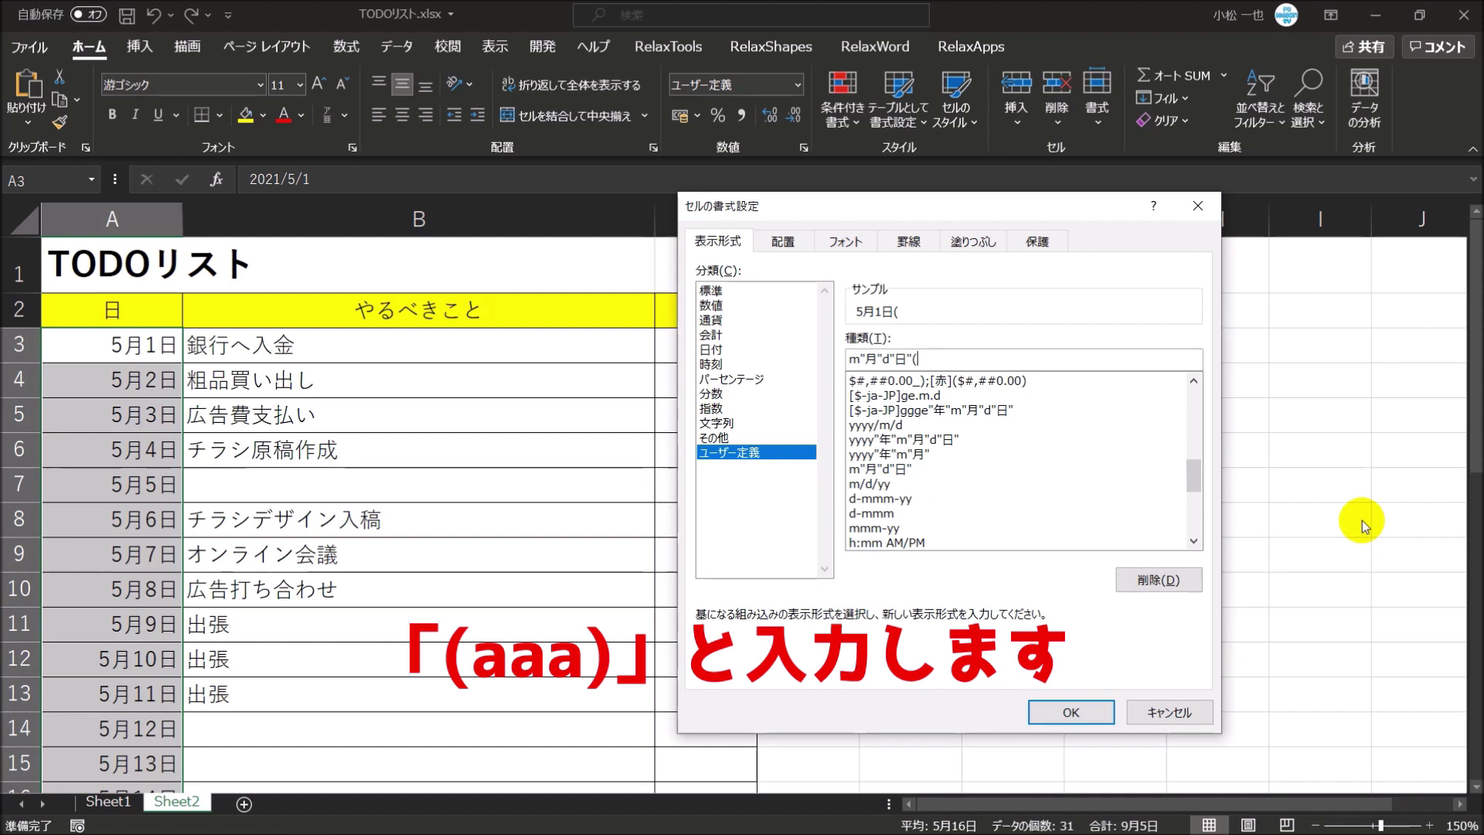
text(aaa))
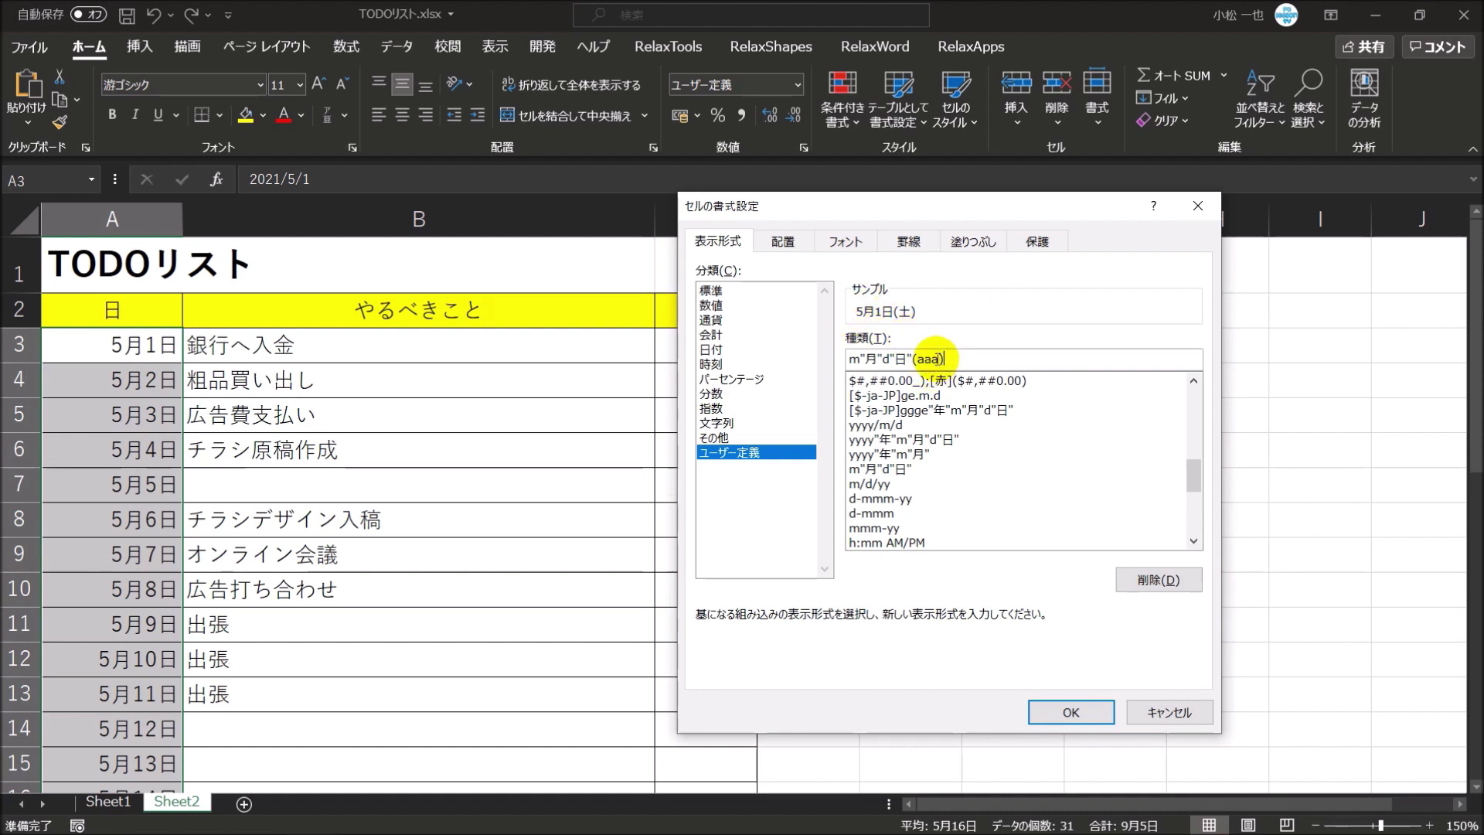
click(940, 359)
text(a)
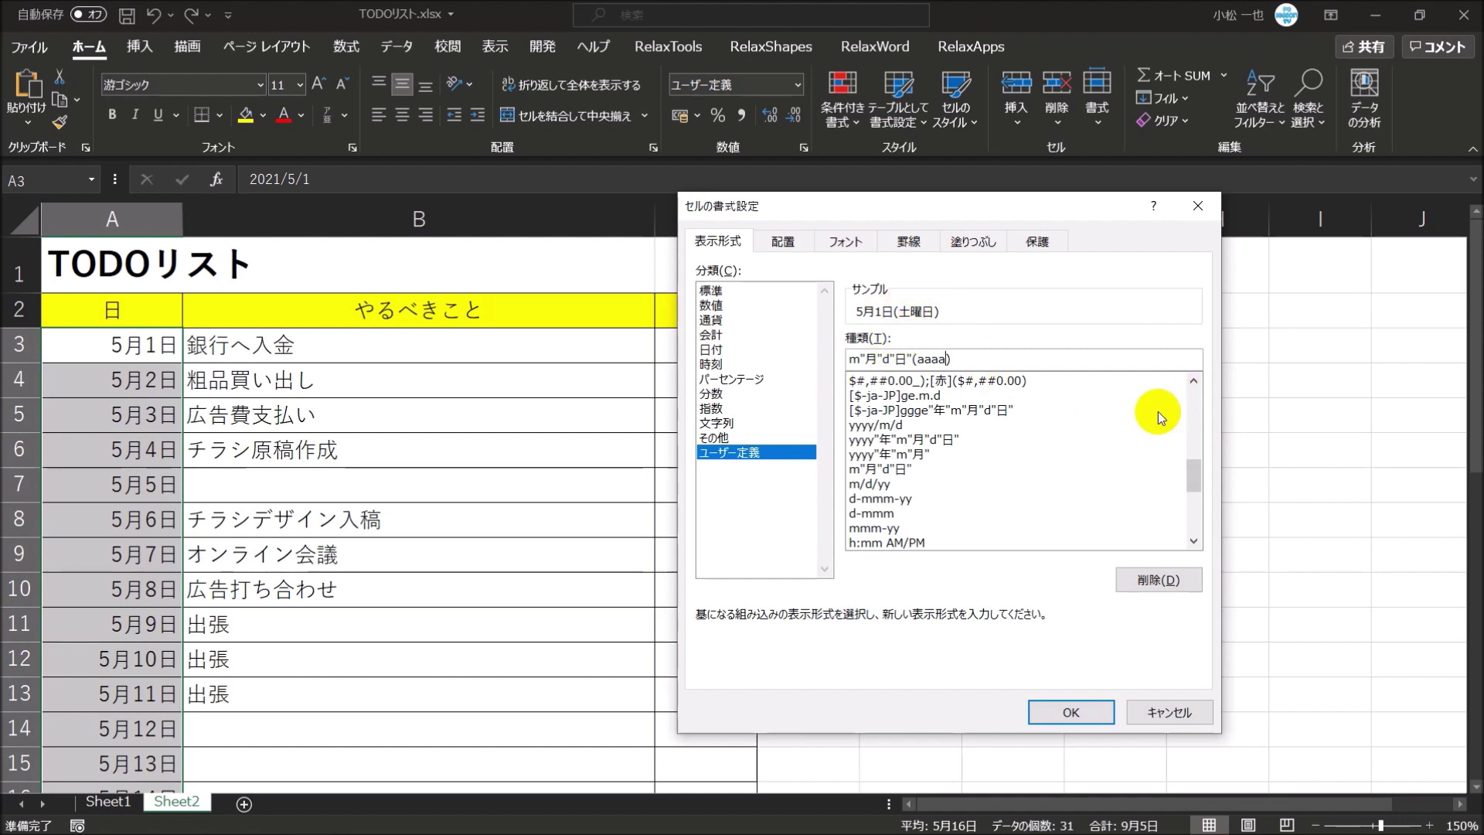
key(BackSpace)
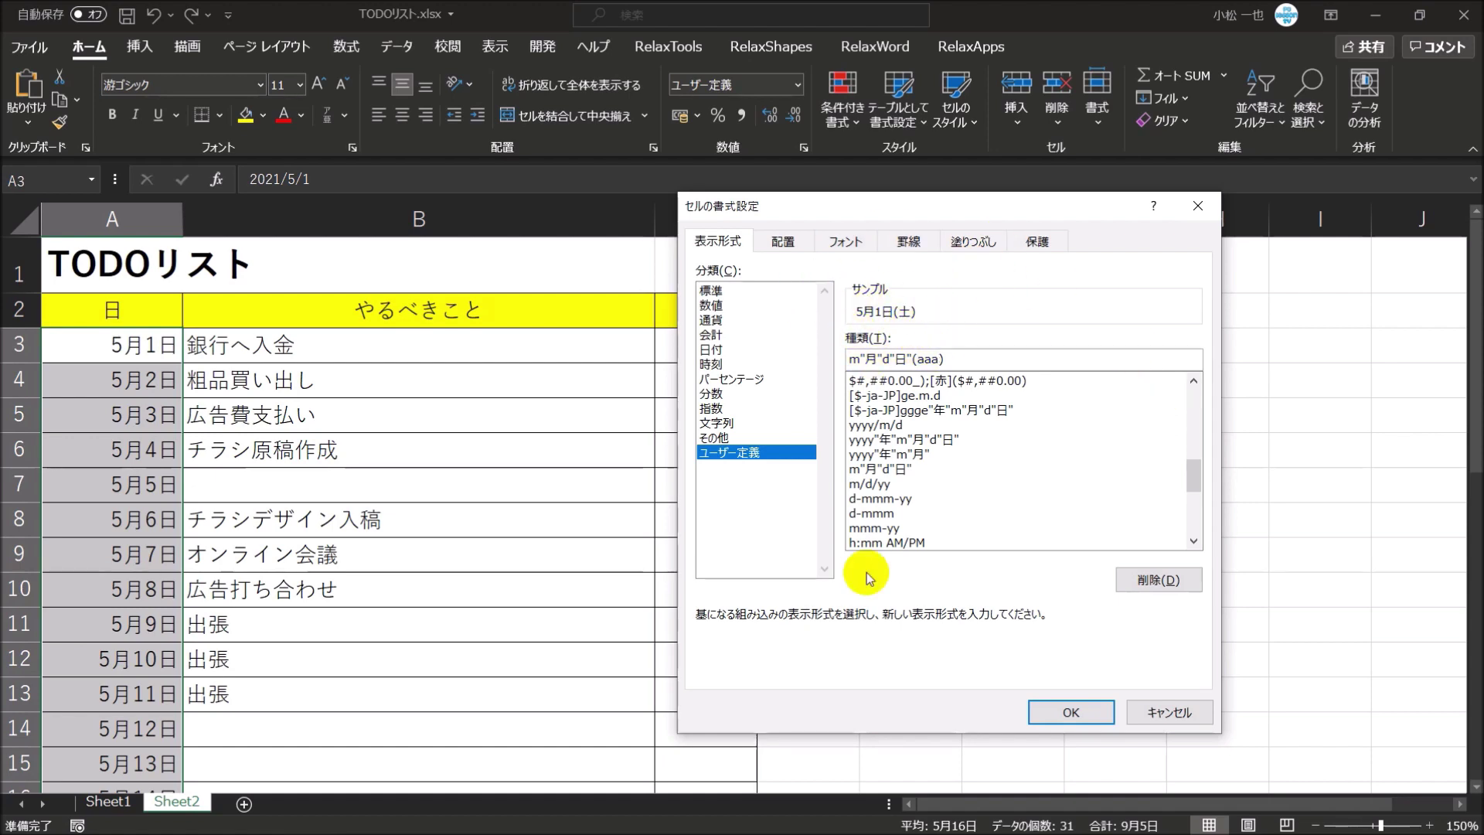
- Apply the weekday format and check that column A runs from 5月1日(土) to 5月31日(月)
click(1085, 711)
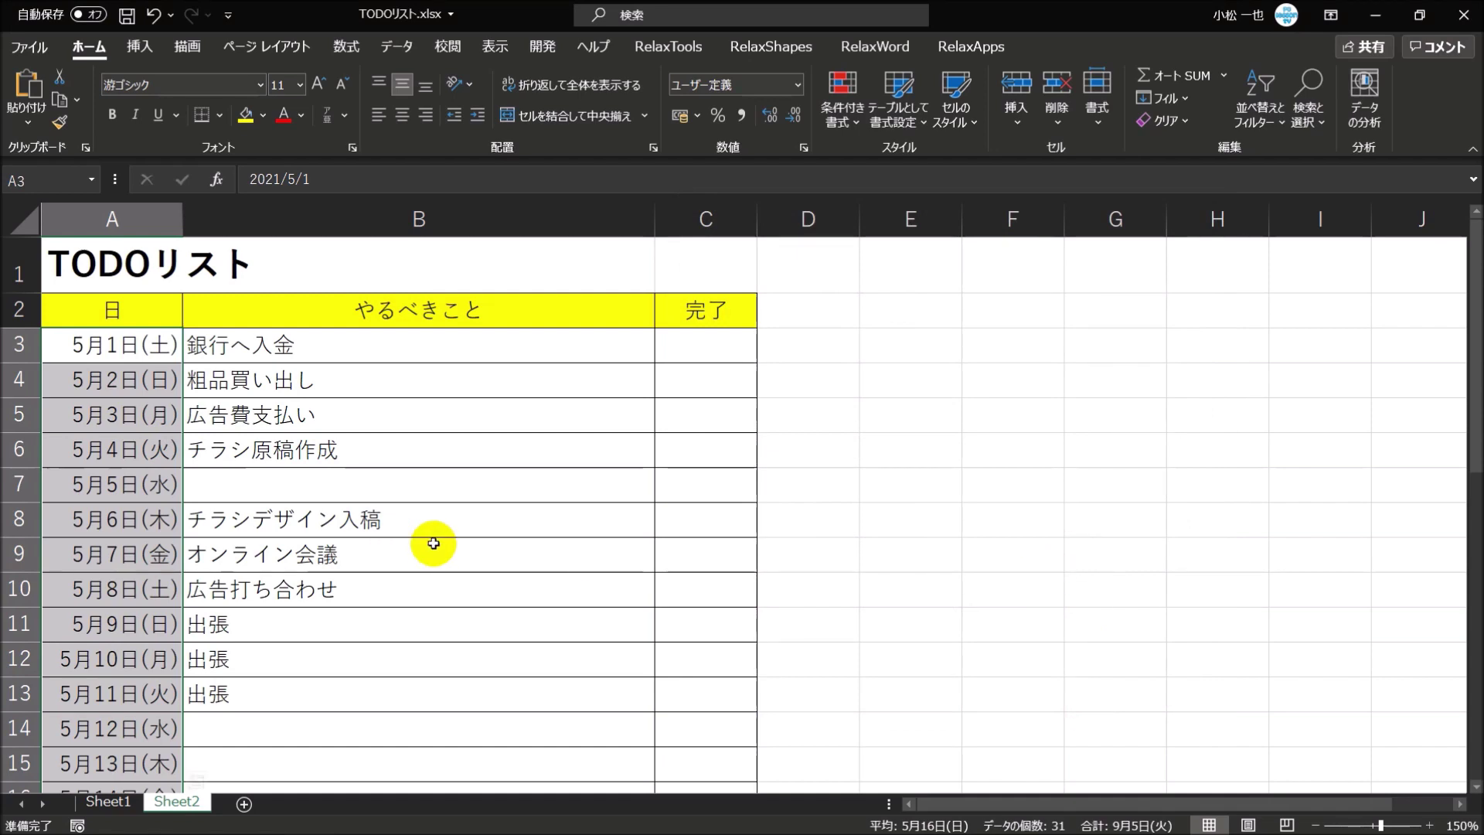
scroll(402, 501, down, 6)
scroll(402, 500, down, 3)
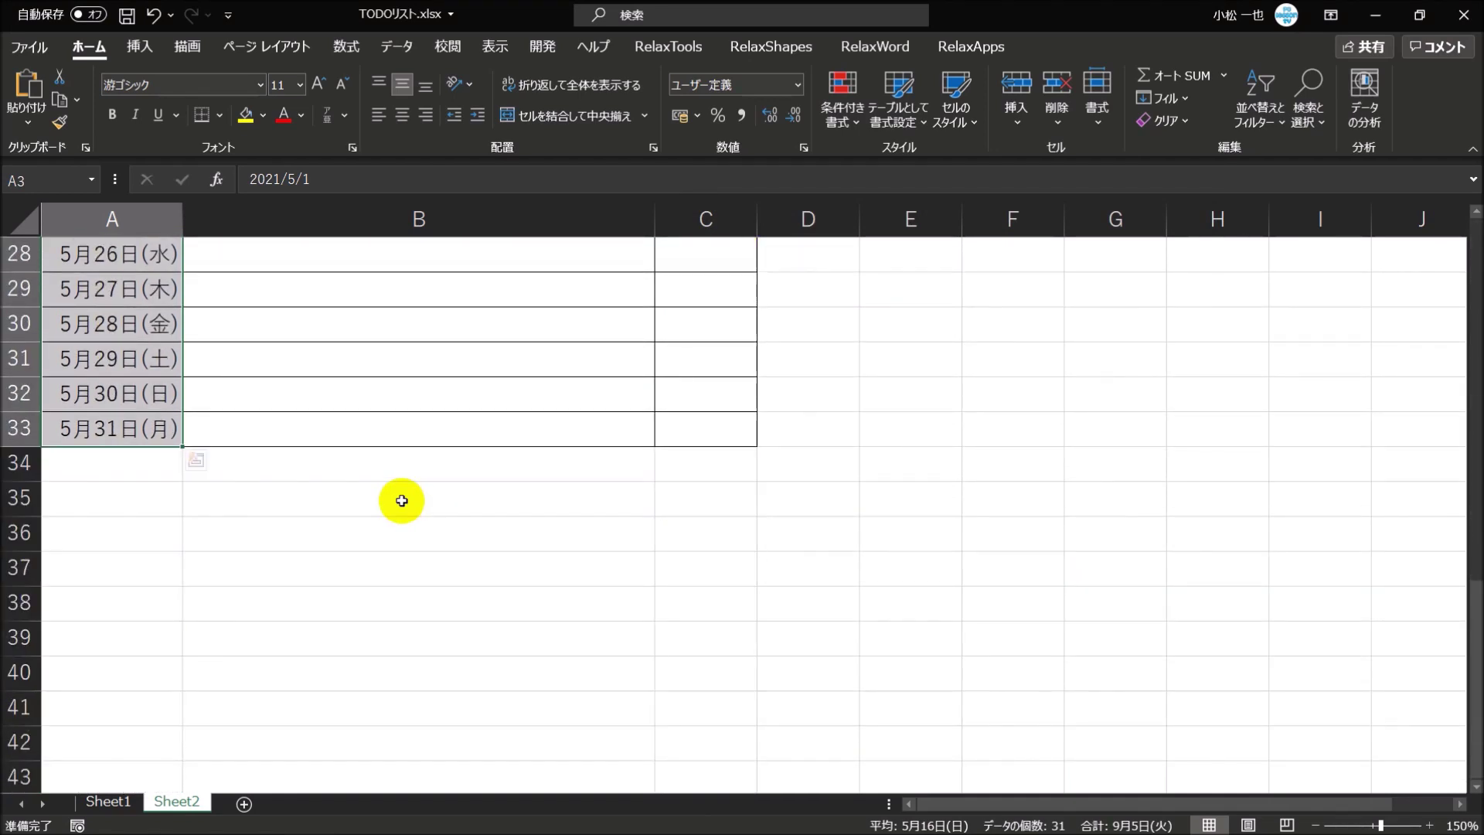
scroll(402, 500, up, 9)
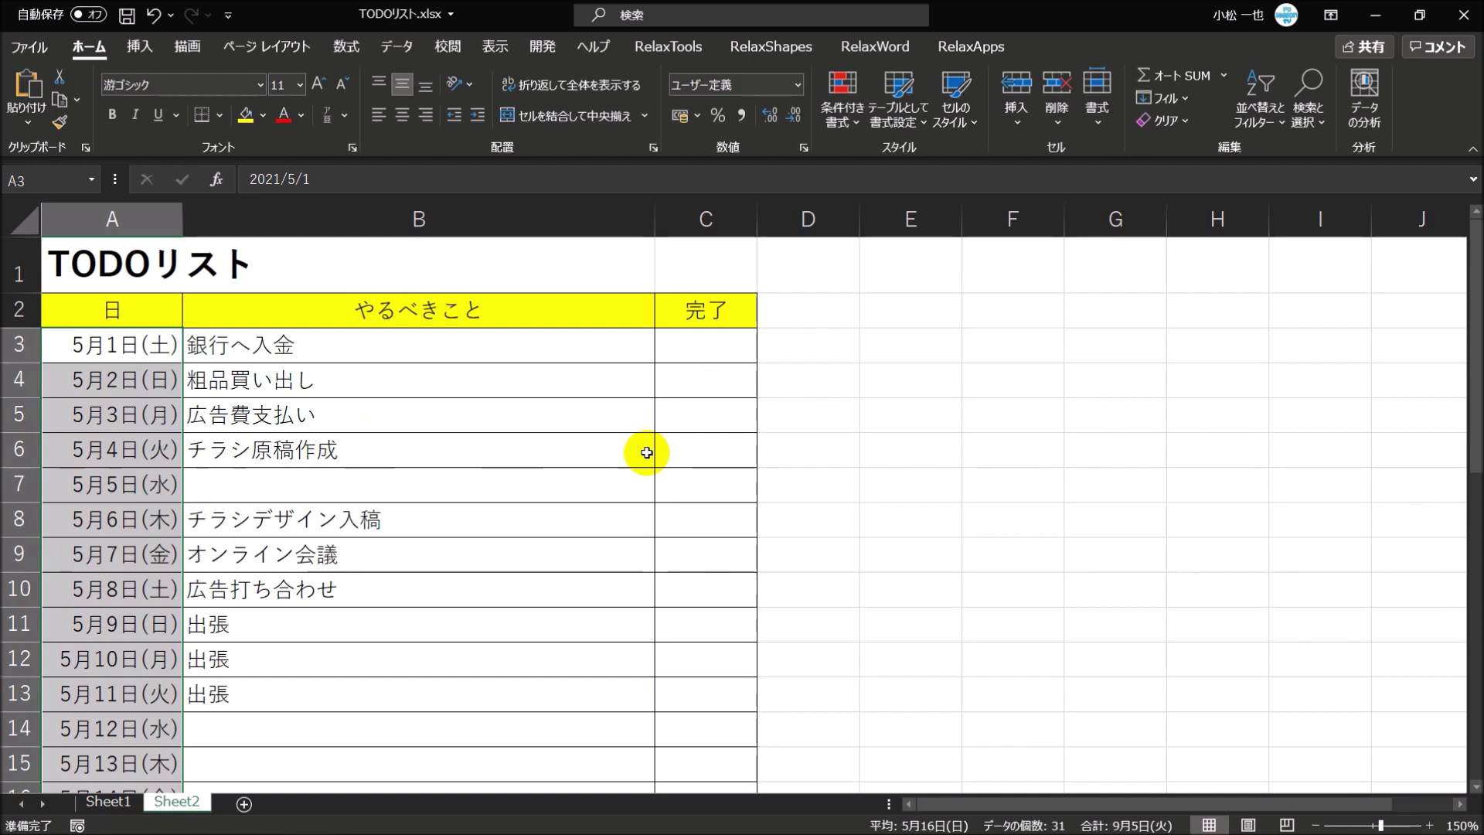